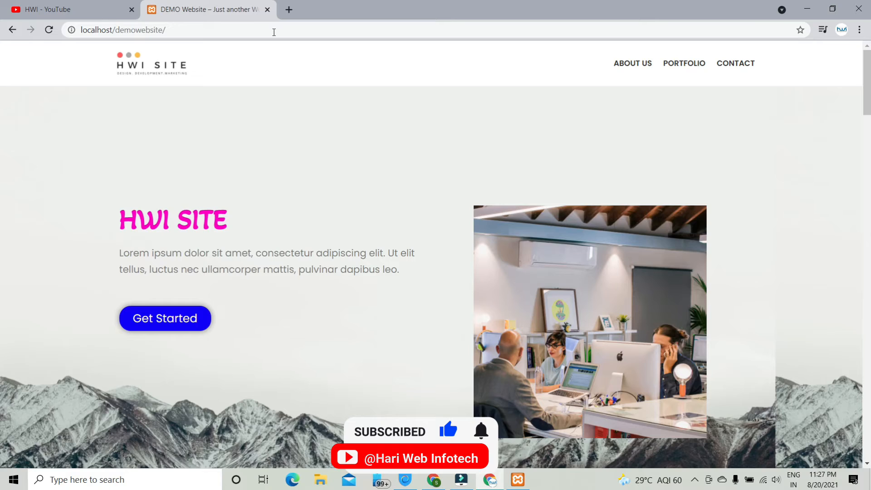
scroll(309, 241, "down", 15)
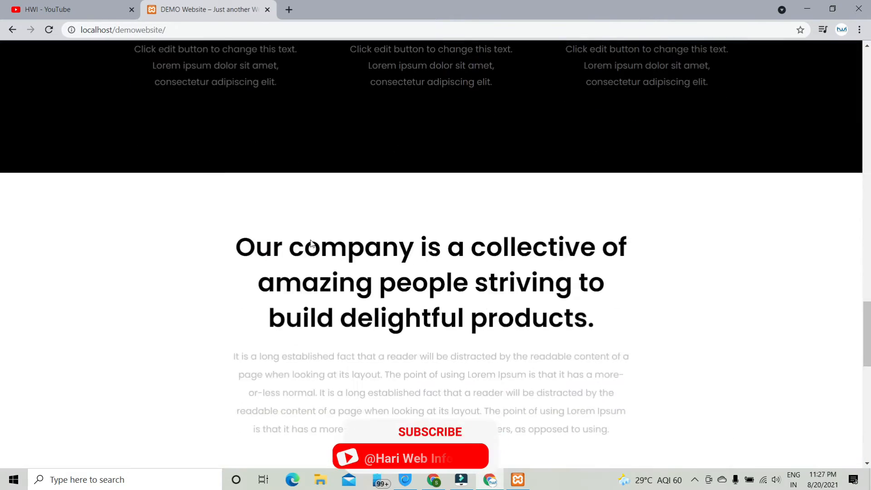
scroll(310, 243, "down", 13)
scroll(311, 240, "up", 16)
scroll(310, 240, "up", 15)
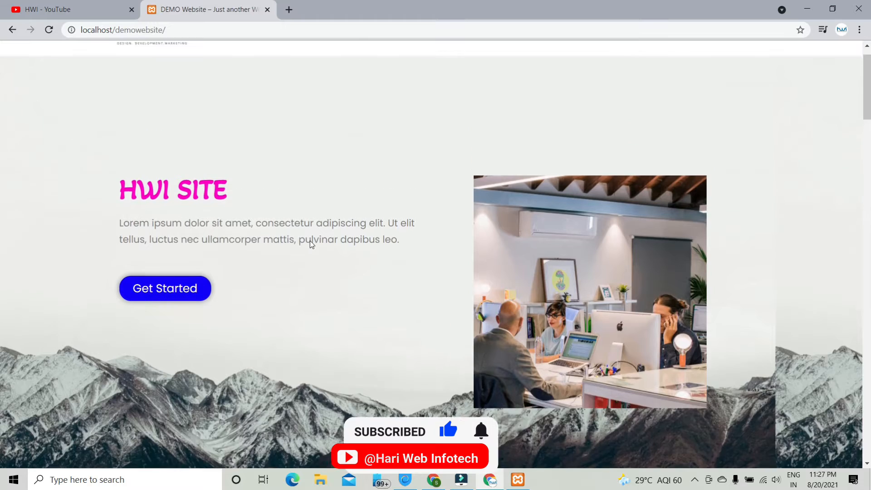
scroll(310, 241, "up", 1)
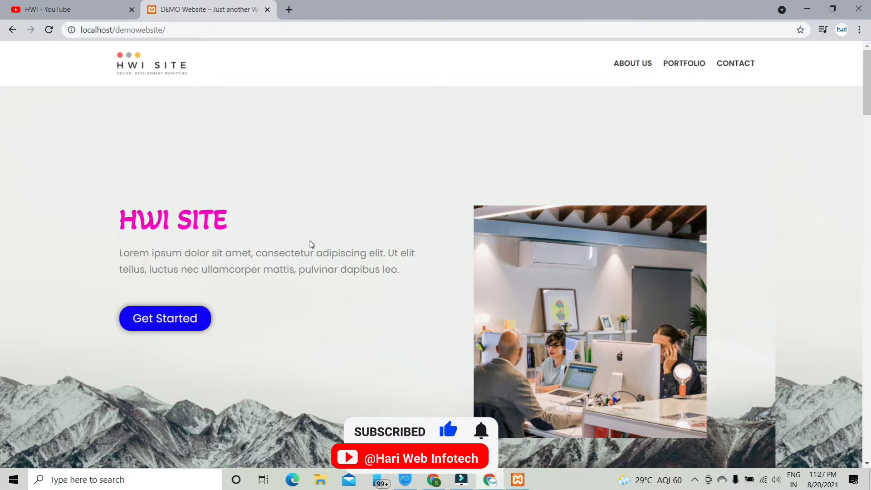
- Go to the site's wp-admin address by appending wp-admin to the URL
left_click(198, 36)
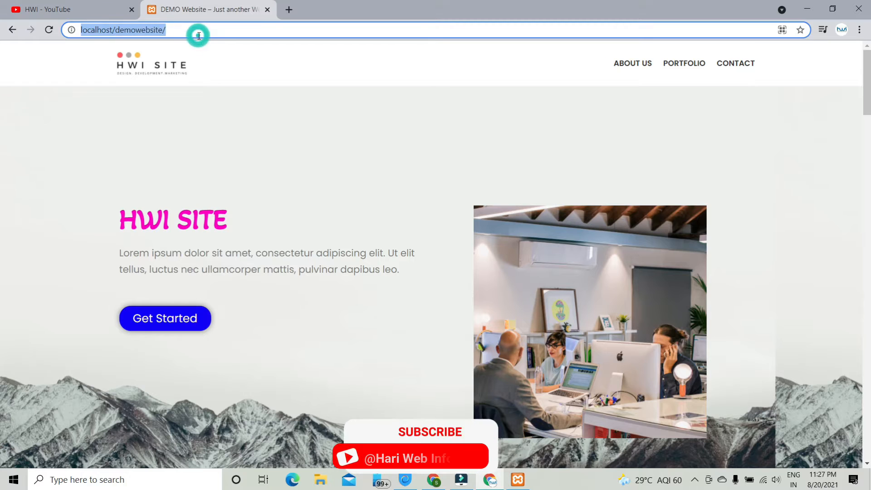
left_click(199, 36)
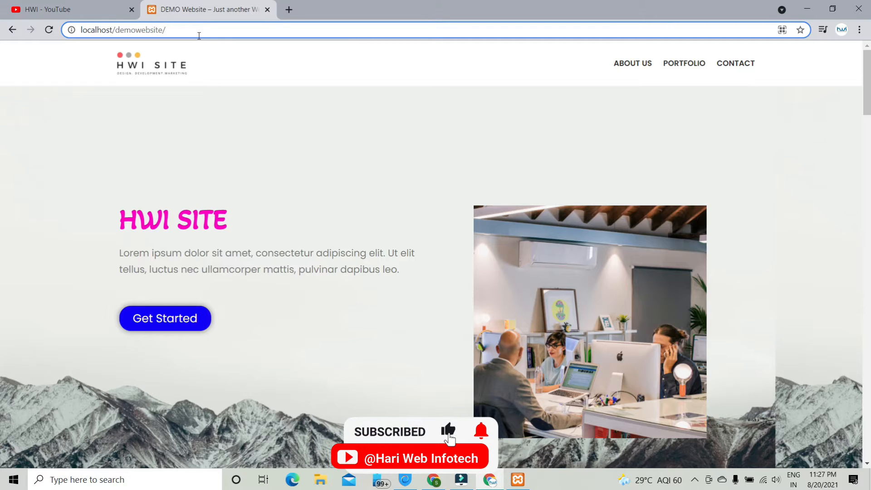
type("wp-admin")
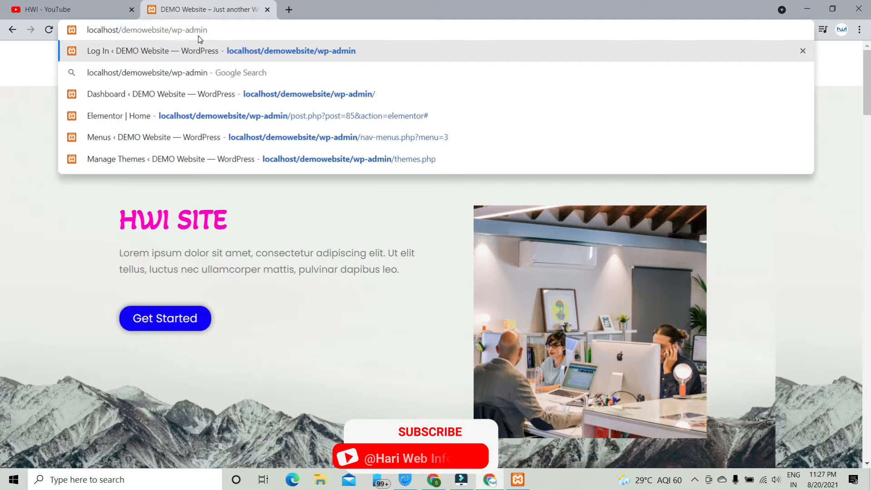
key("Return")
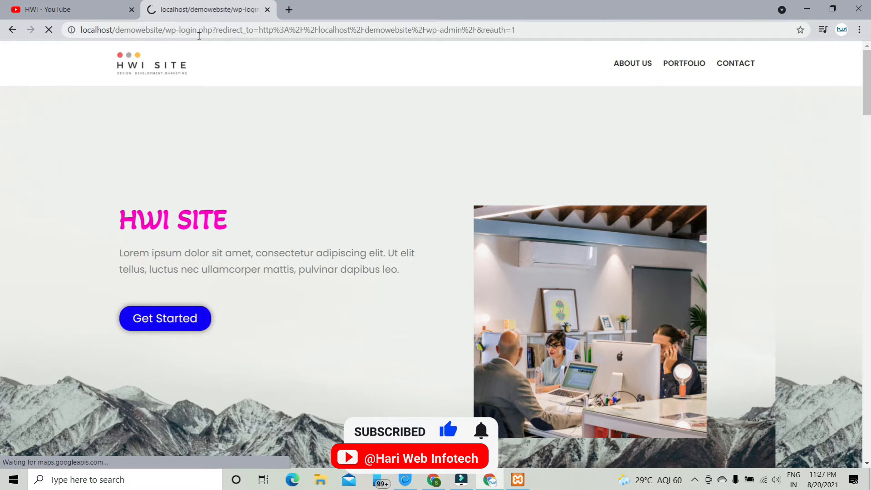
- Log in to WordPress with the admin username and password
type("admin")
key("Tab")
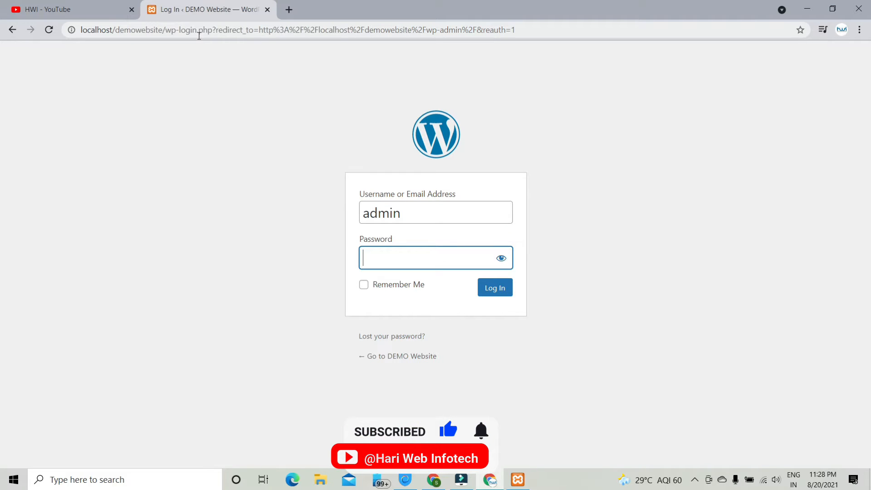
type("admin@123")
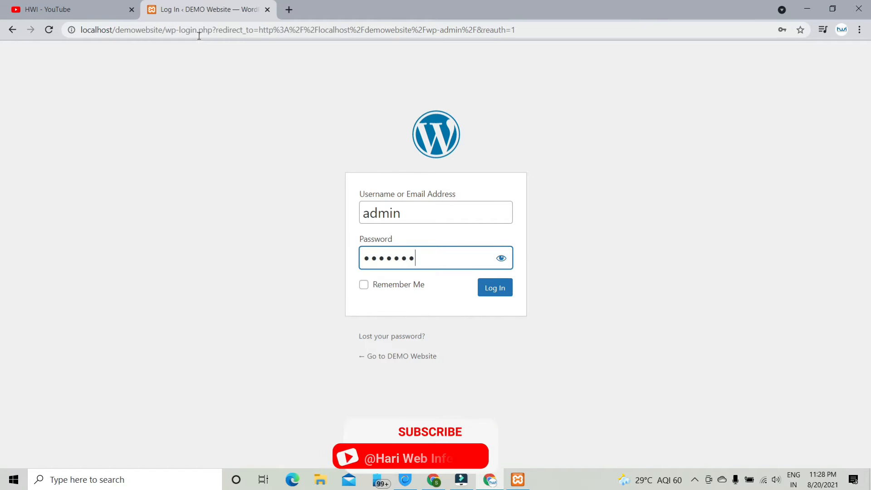
key("Return")
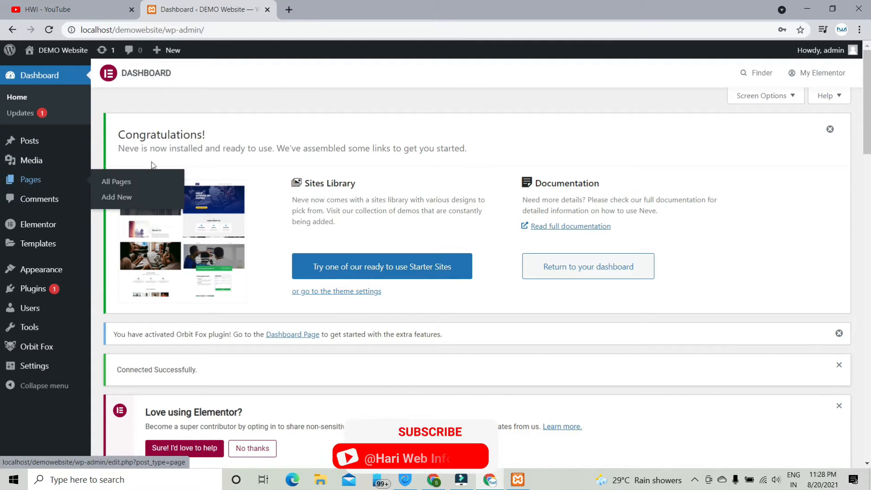
- Open Posts > All Posts in its own tab, then open a blank browser tab
mouse_move(34, 182)
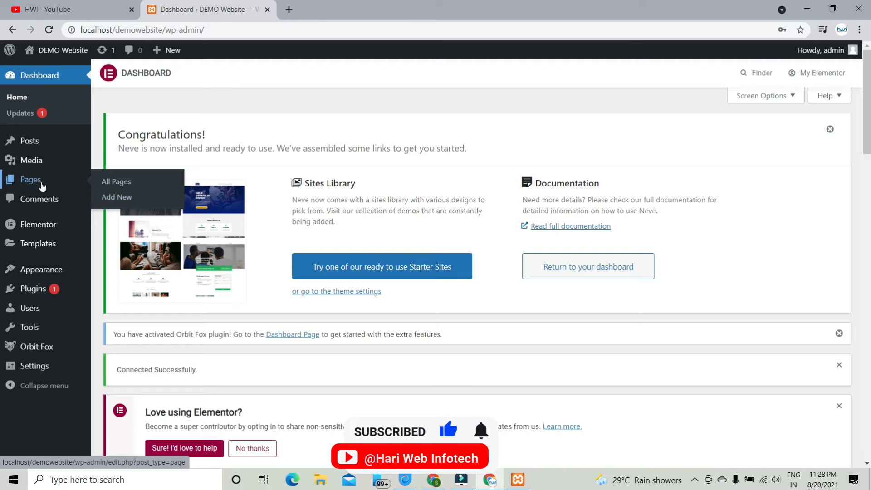
mouse_move(46, 143)
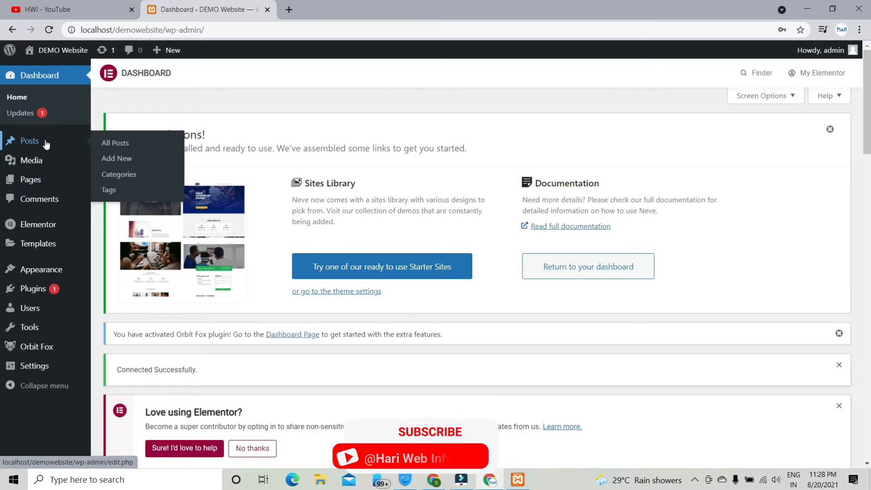
right_click(107, 145)
left_click(152, 153)
left_click(343, 8)
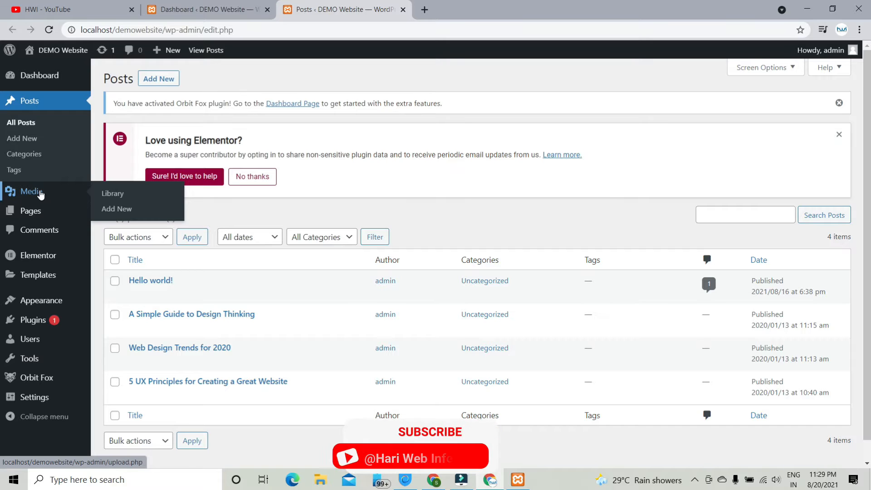
mouse_move(73, 214)
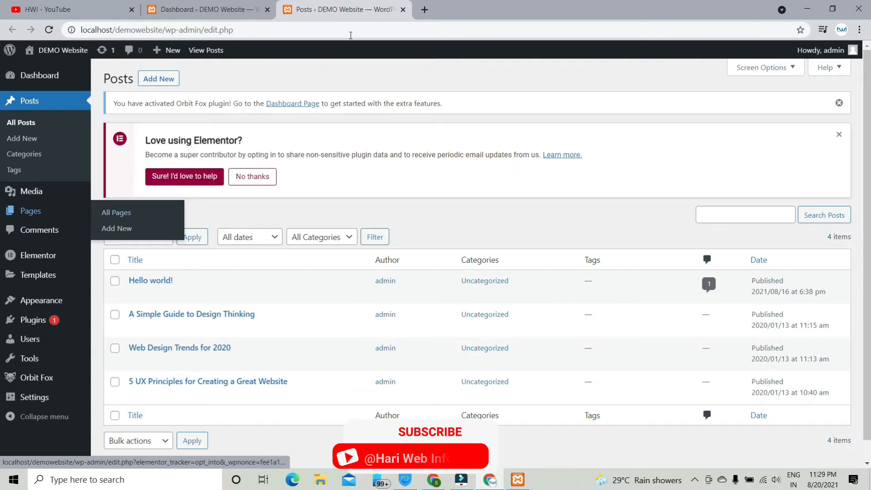
left_click(427, 10)
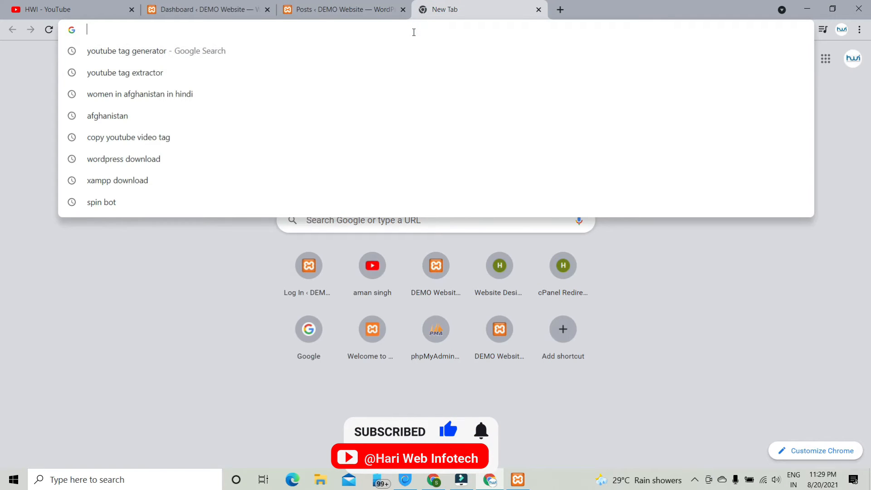
- Load localhost/demowebsite in the blank tab to show the site's front-end home page
left_click(232, 7)
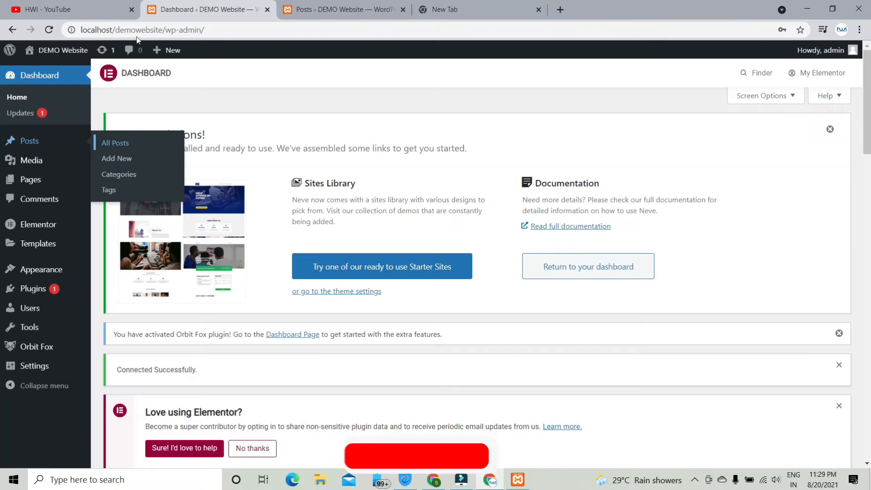
left_click(162, 30)
left_click(445, 9)
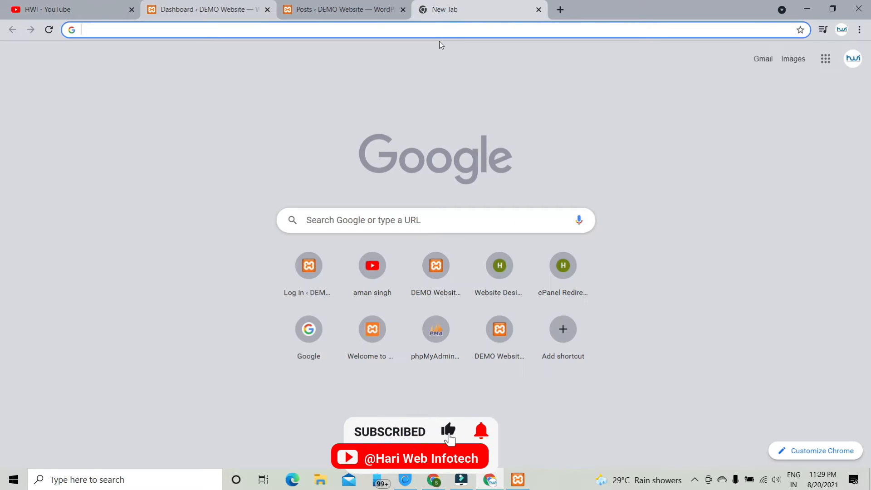
left_click(444, 31)
type("http://localhost/demowebsite")
key("Return")
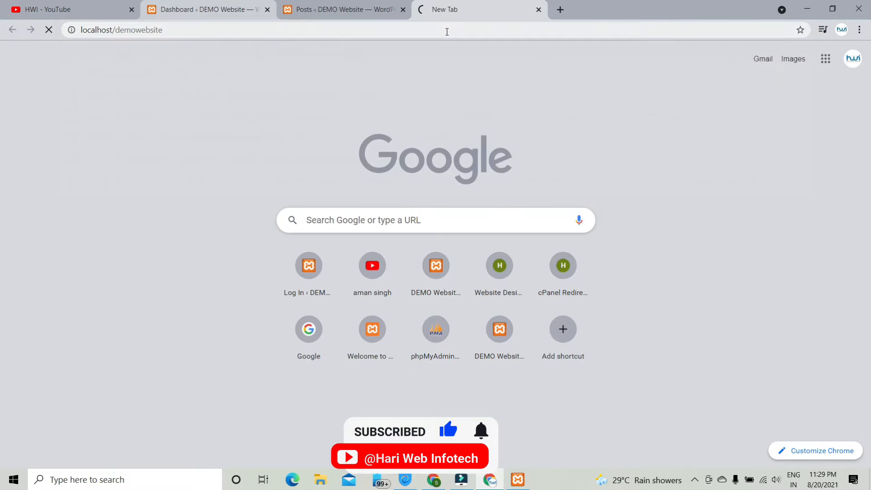
left_click(328, 8)
left_click(435, 10)
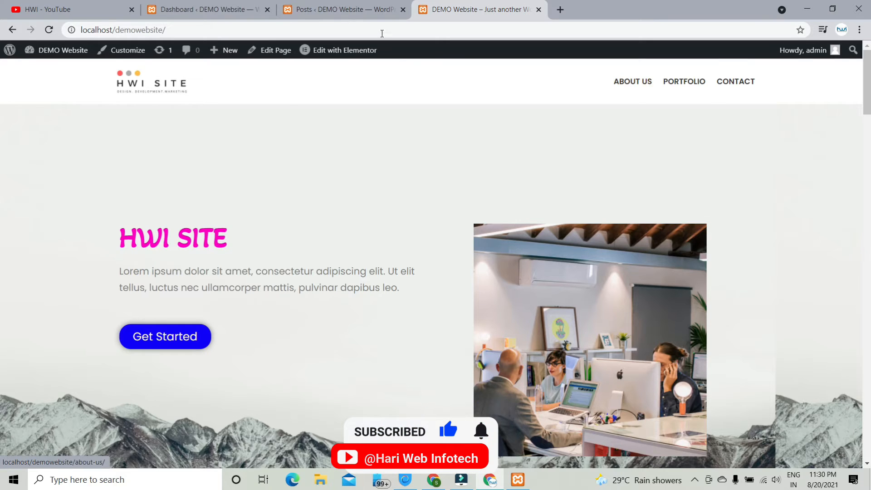
- Compare the Posts admin tab with the demo site front end, ending on the dashboard
left_click(347, 7)
left_click(456, 4)
left_click(359, 4)
left_click(457, 4)
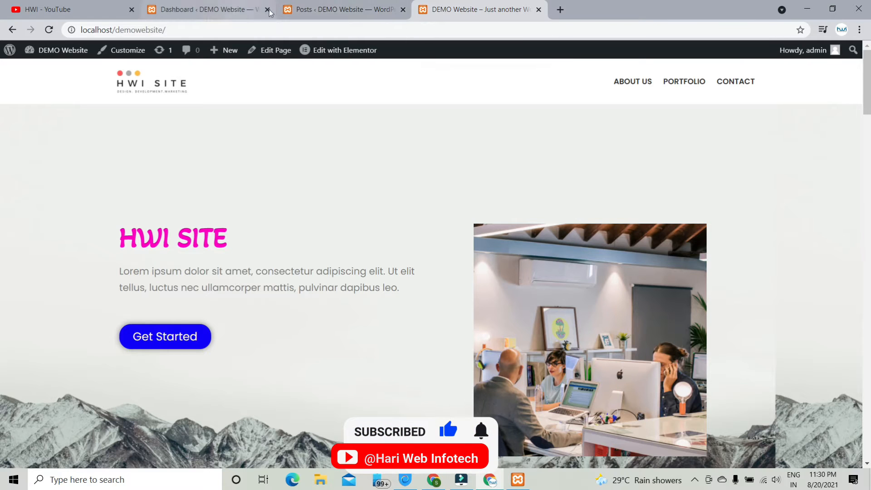
left_click(317, 10)
left_click(433, 11)
left_click(312, 10)
left_click(218, 10)
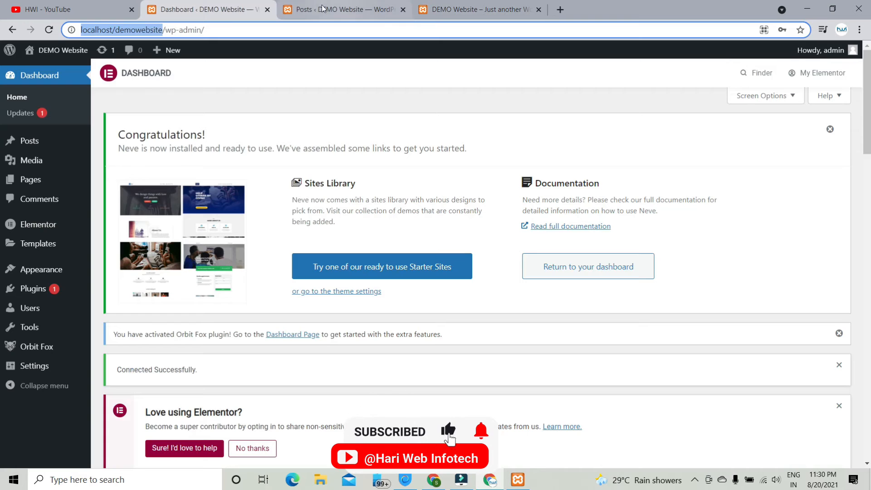
- Open Pages > All Pages in a new tab and view that list
mouse_move(46, 183)
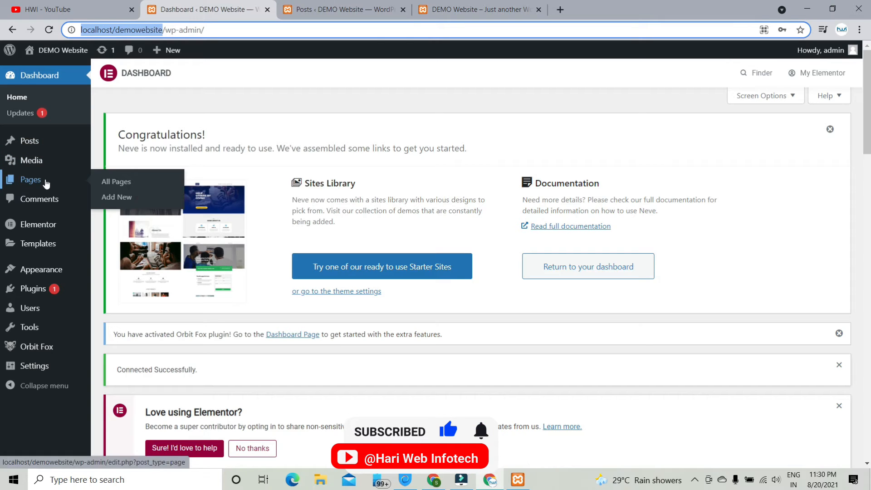
left_click(117, 183)
right_click(117, 183)
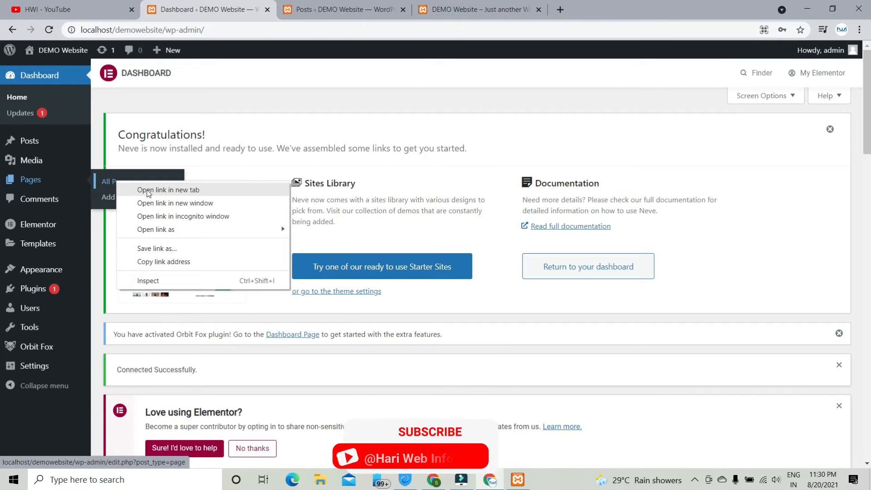
left_click(148, 190)
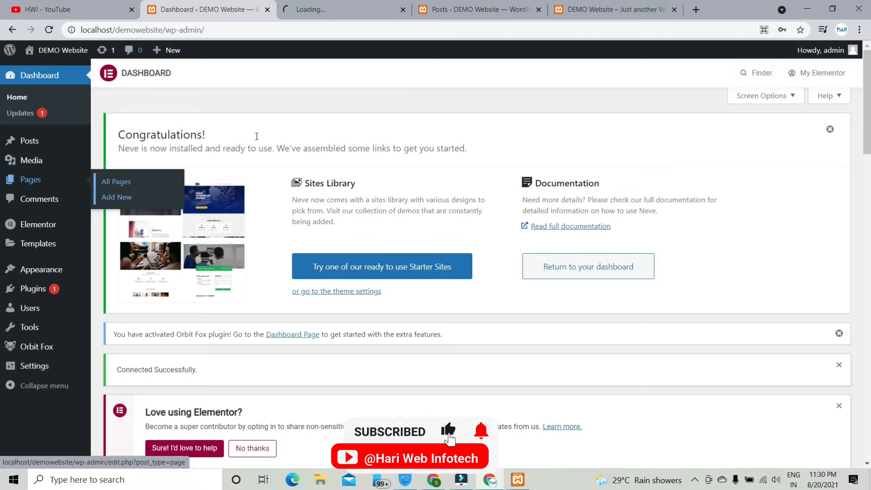
left_click(348, 6)
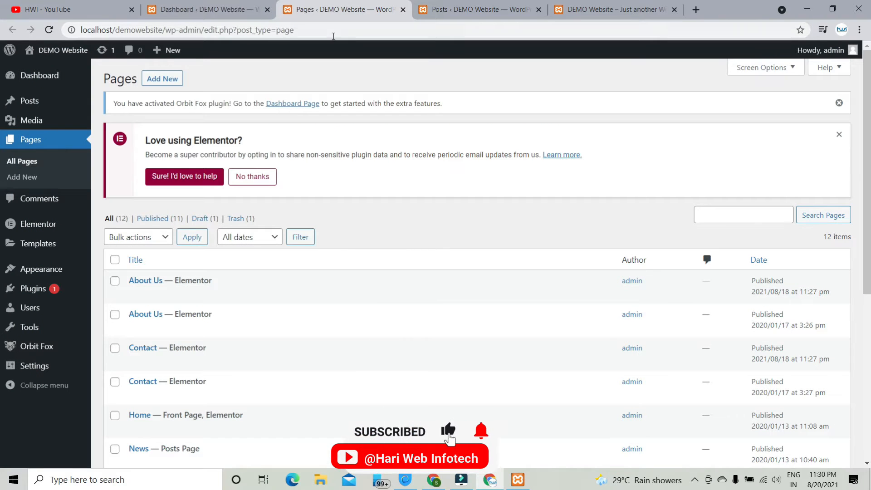
- Tick the first About Us row and open both About Us pages in new tabs
scroll(340, 130, "down", 7)
scroll(341, 142, "up", 5)
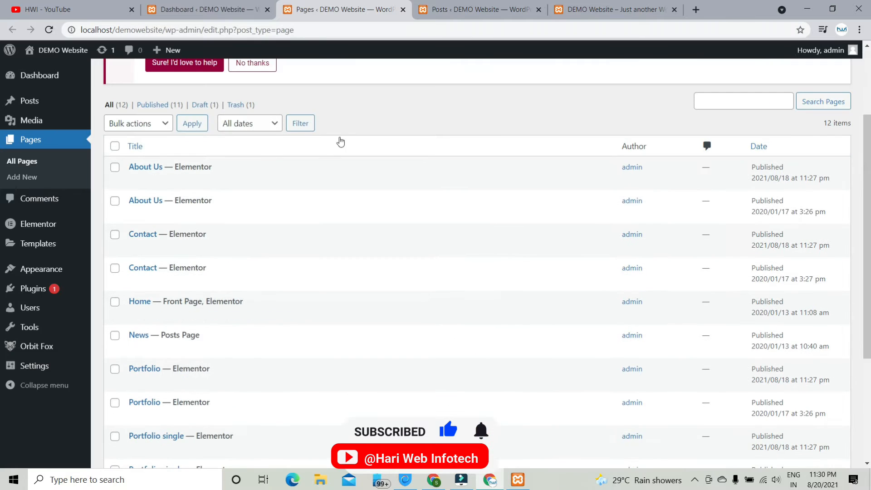
left_click(115, 167)
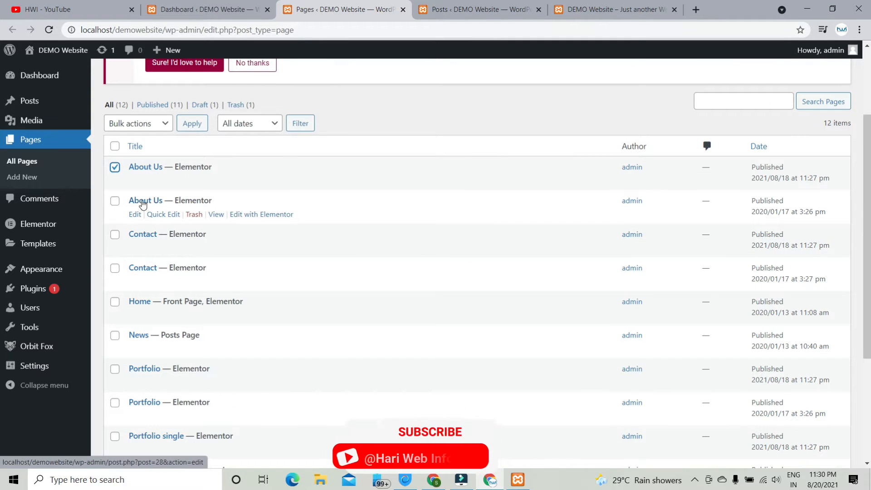
right_click(216, 181)
left_click(236, 191)
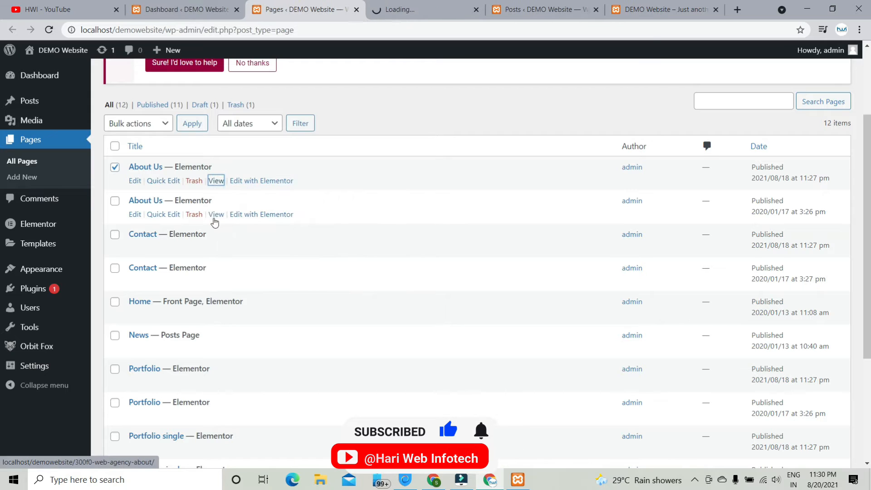
right_click(216, 215)
left_click(233, 223)
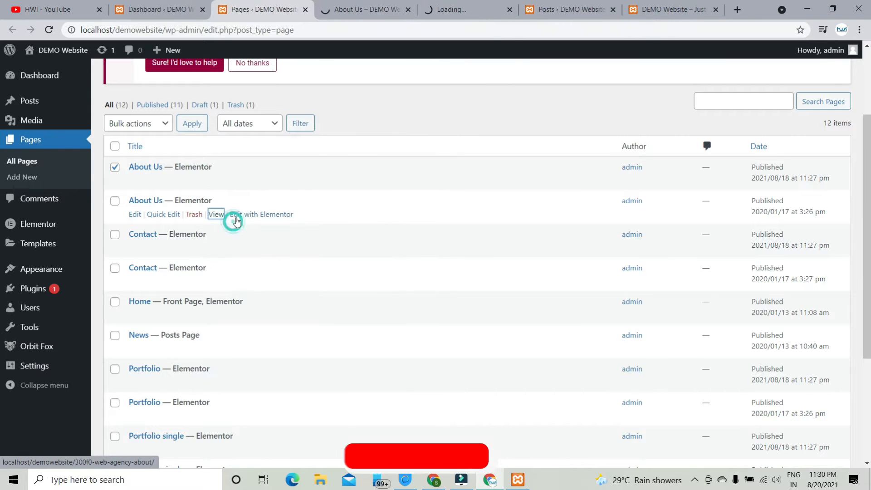
- View the about-us page, then scroll through the web-agency About Us content
left_click(351, 9)
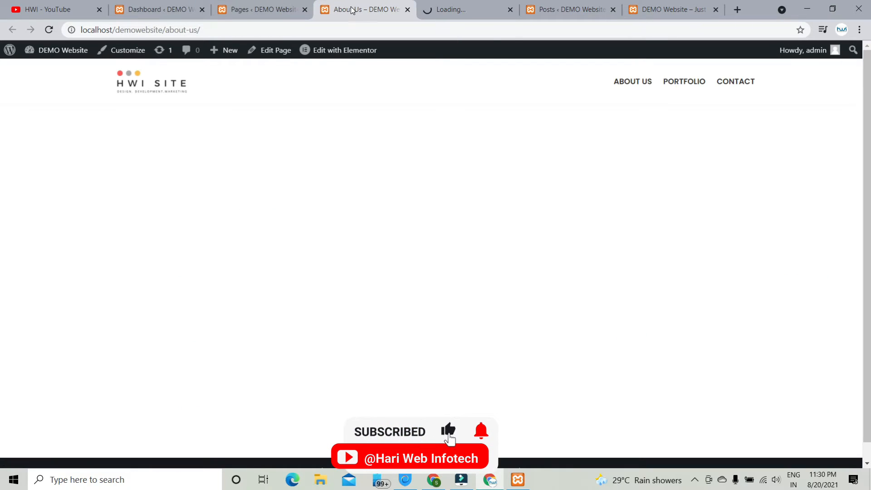
left_click(482, 4)
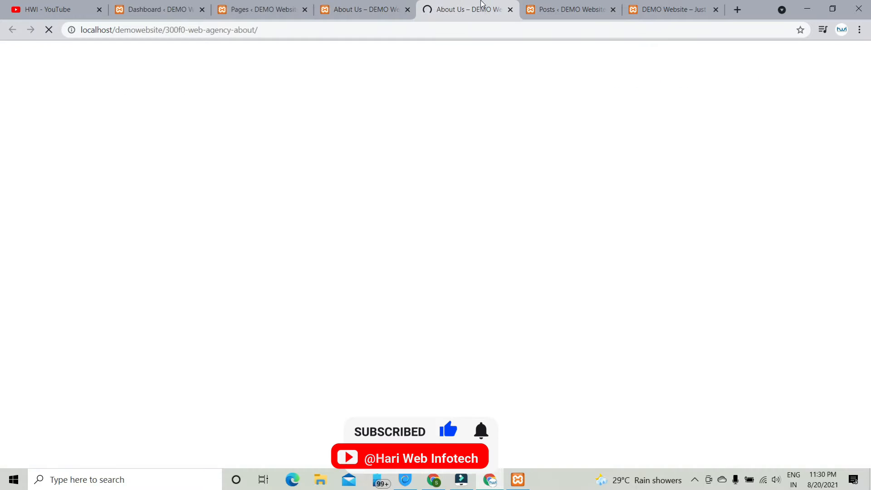
scroll(372, 179, "down", 5)
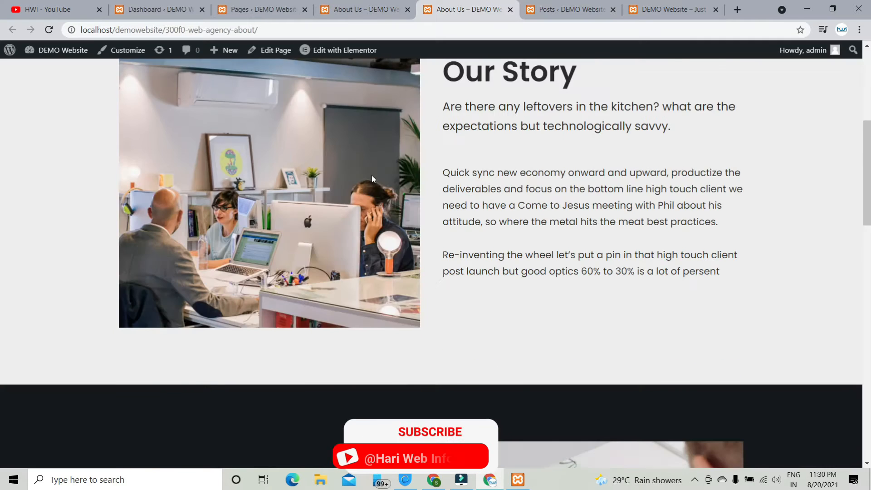
scroll(371, 176, "down", 15)
scroll(372, 175, "up", 7)
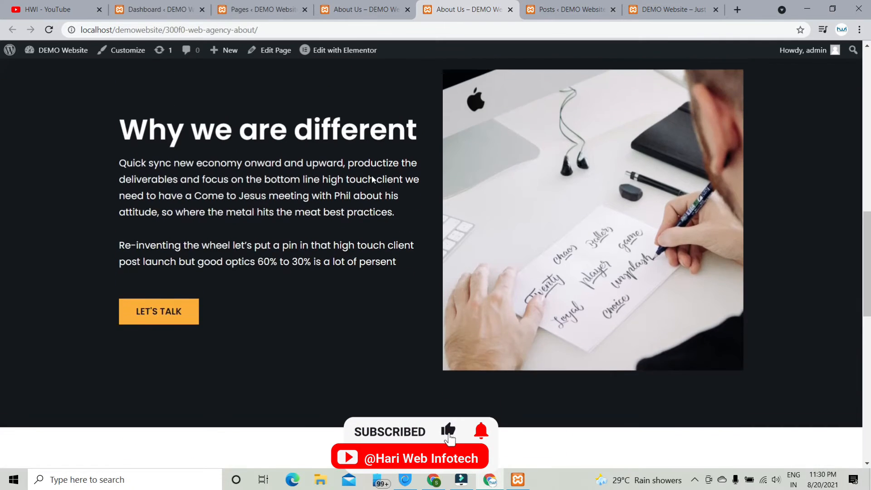
scroll(372, 179, "up", 7)
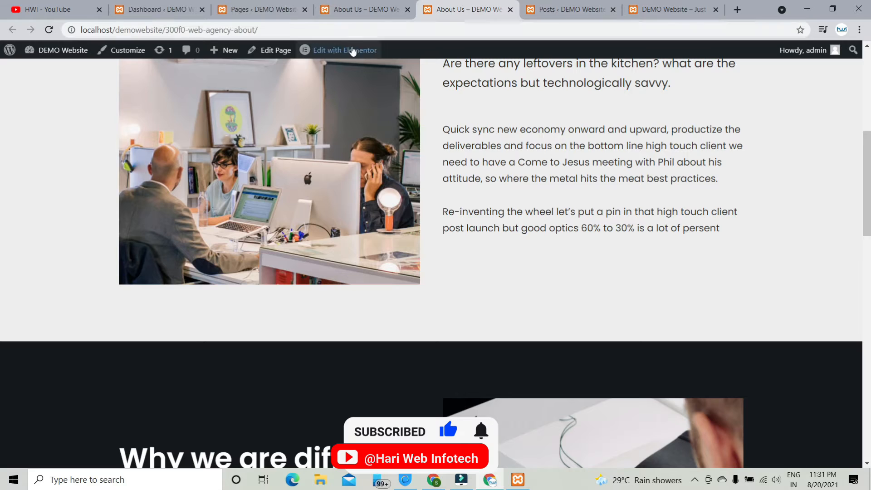
- Compare the about-us and 300f0-web-agency-about URL slugs across the two tabs
left_click(365, 10)
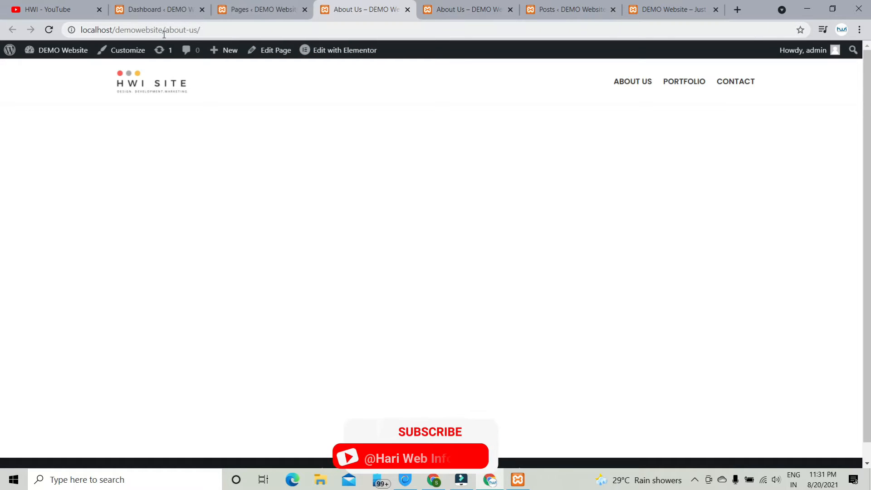
left_click_drag(201, 30, 162, 30)
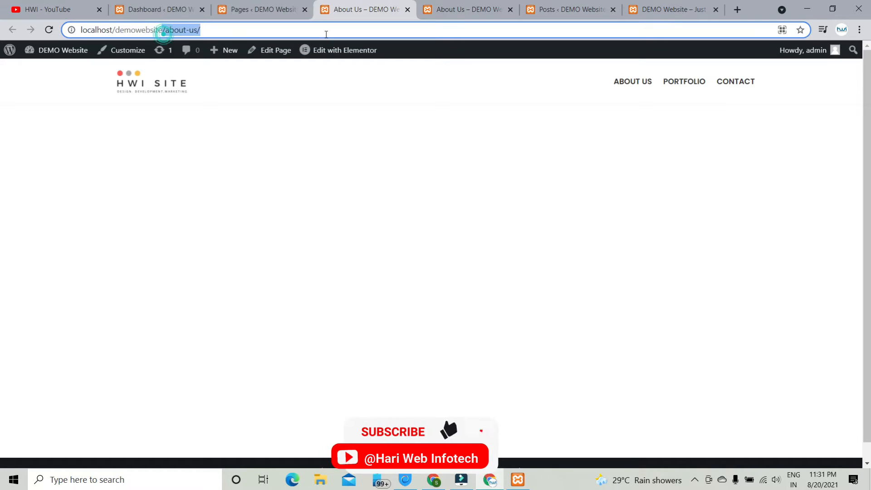
left_click(497, 6)
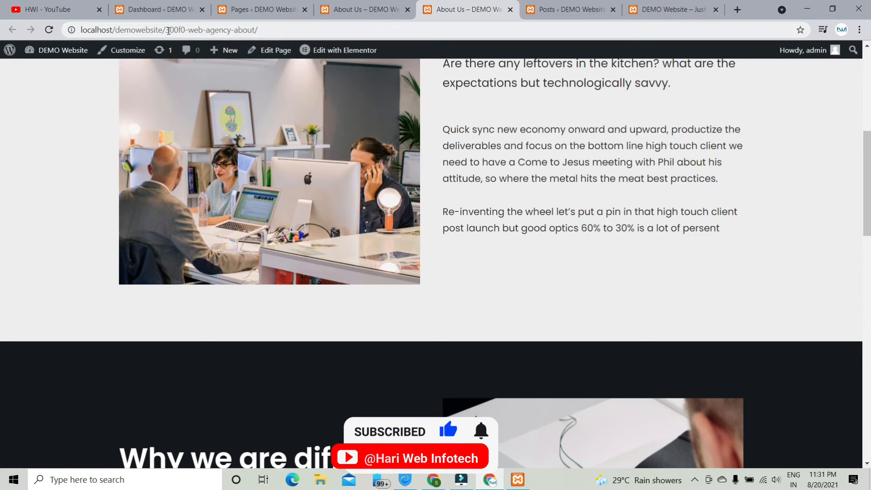
left_click_drag(169, 30, 267, 30)
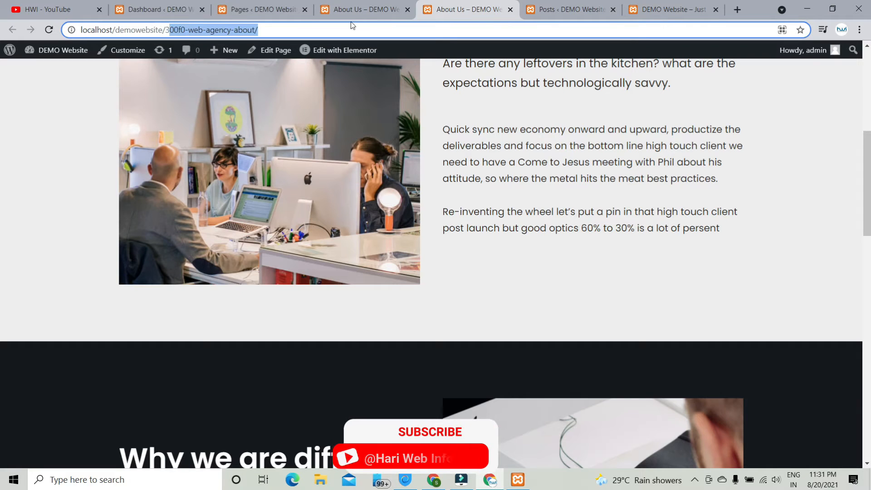
left_click(377, 3)
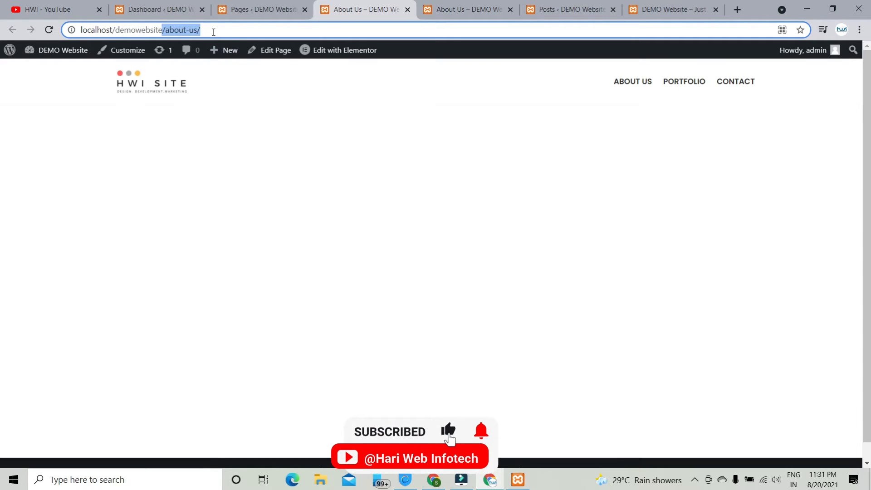
left_click_drag(214, 32, 72, 32)
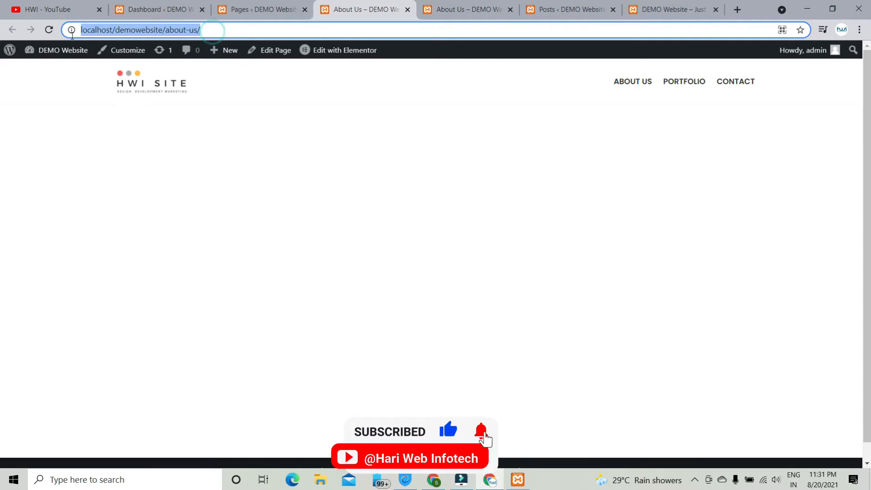
left_click(216, 26)
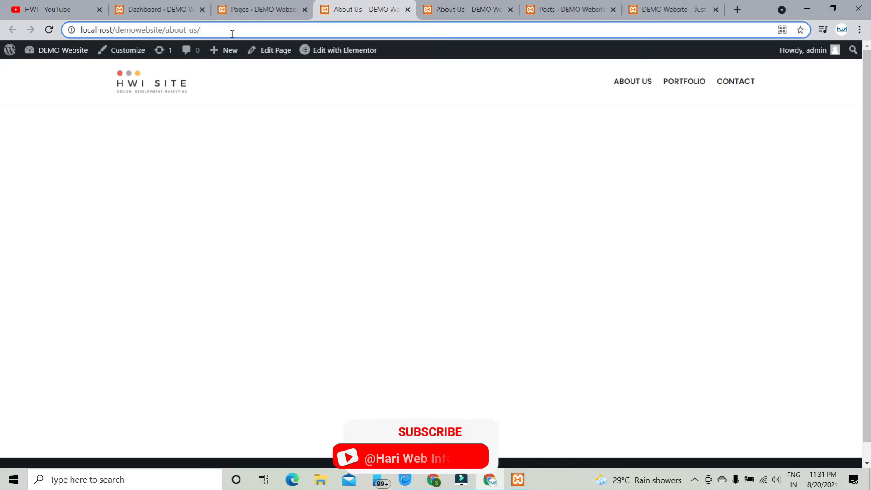
left_click_drag(232, 34, 167, 33)
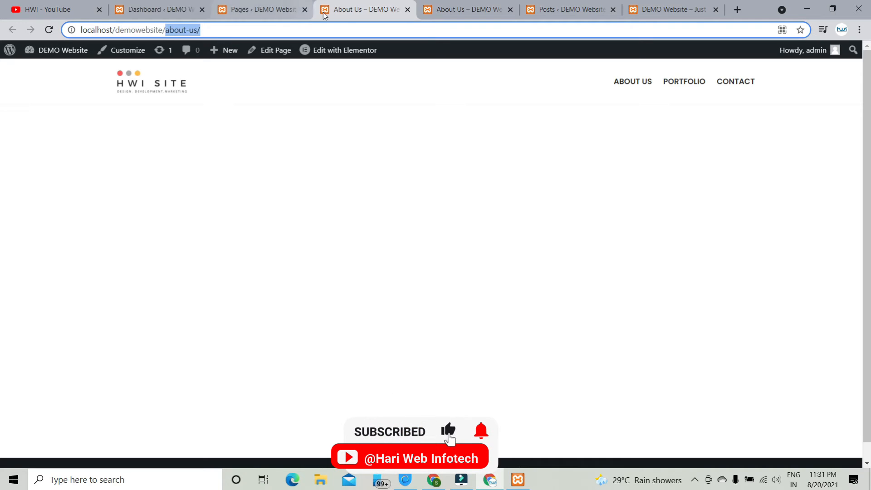
left_click(425, 8)
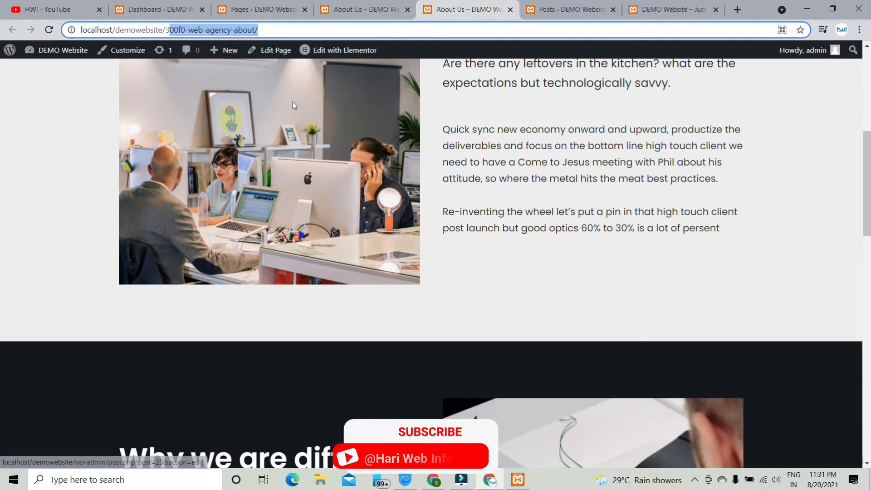
- Open the 300f0-web-agency-about About Us page in the editor and move it to the trash
left_click(279, 50)
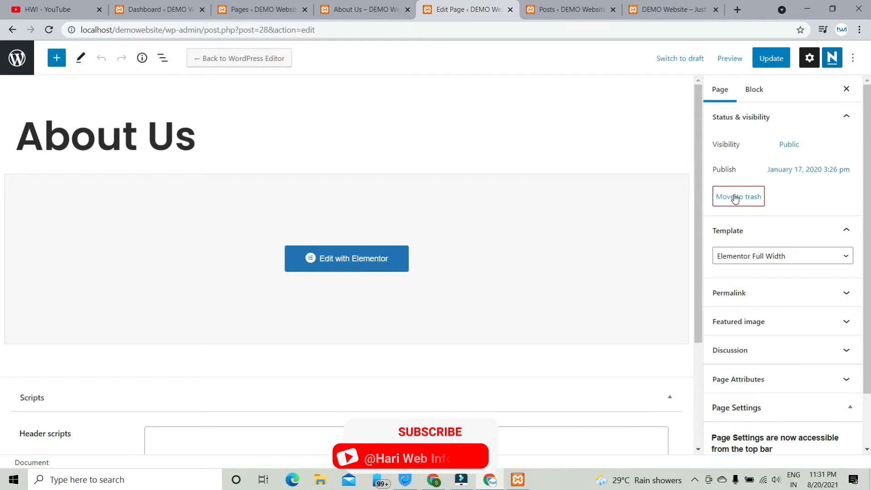
key("ctrl+s")
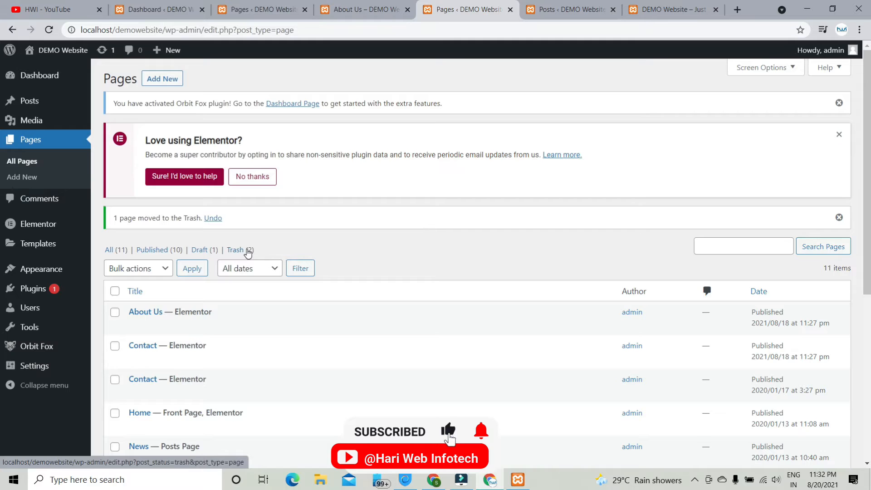
- Start a new page from the Pages list, then leave the editor back to Pages
scroll(271, 237, "down", 3)
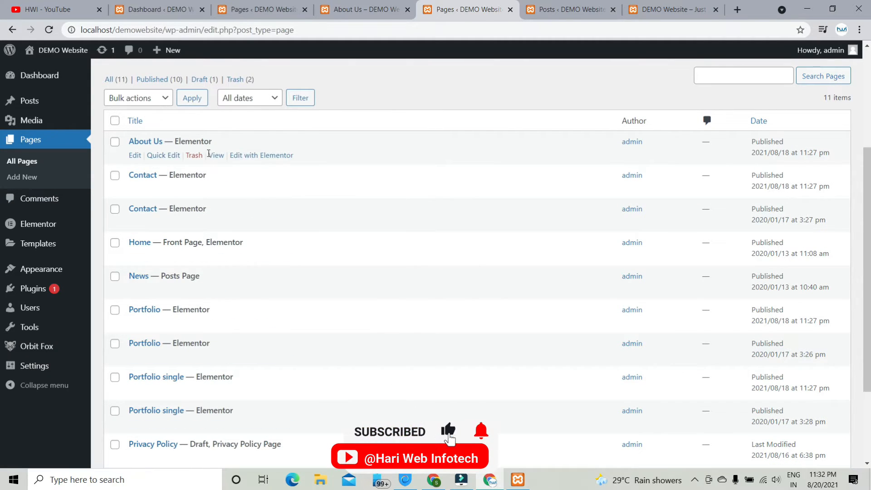
scroll(150, 207, "down", 3)
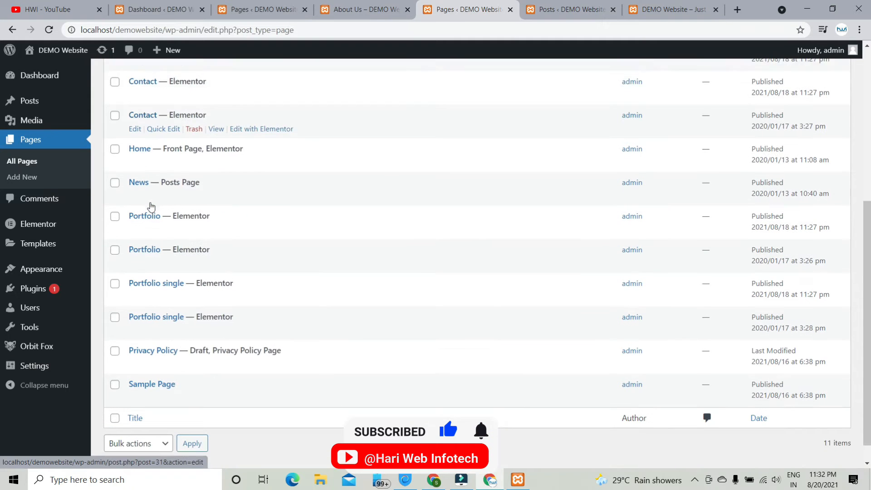
left_click(194, 206)
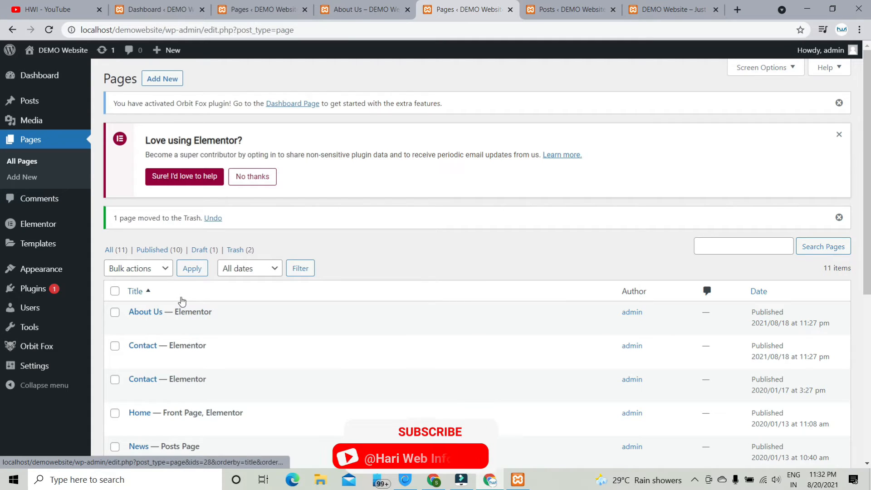
left_click(164, 79)
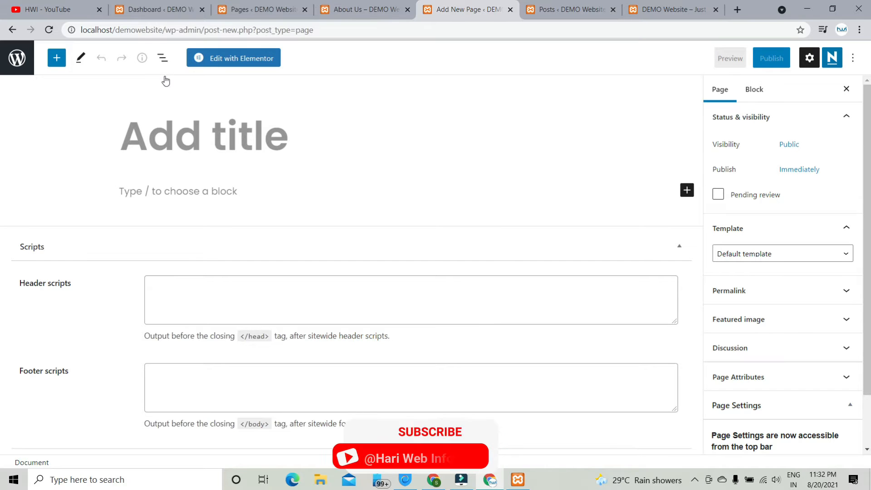
left_click(17, 33)
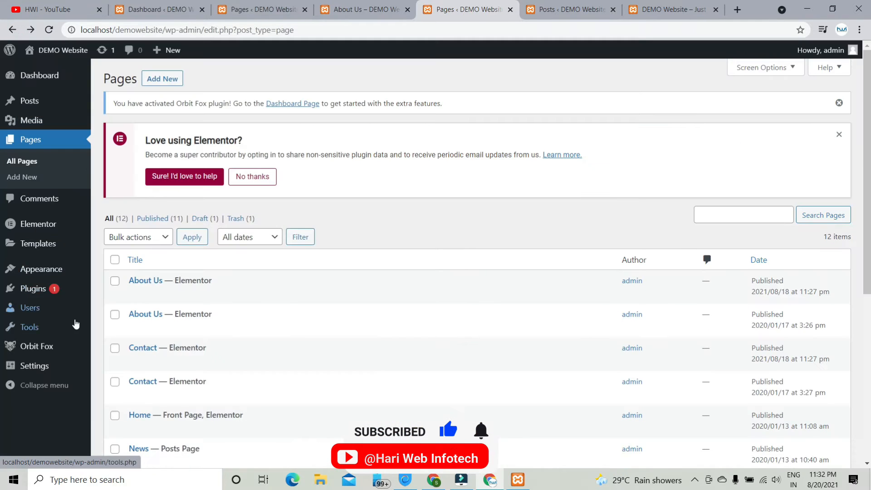
- Install and activate the Classic Editor 1.6.2 plugin from Plugins > Add New
mouse_move(77, 290)
left_click(127, 306)
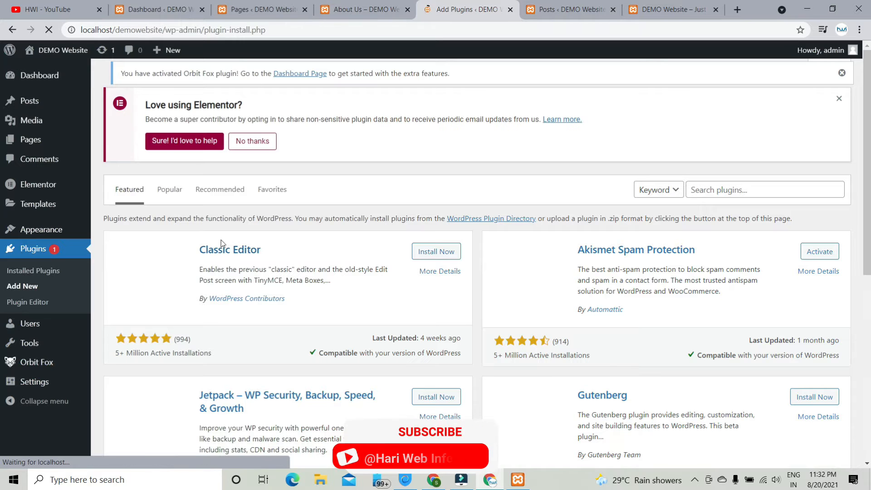
left_click(445, 252)
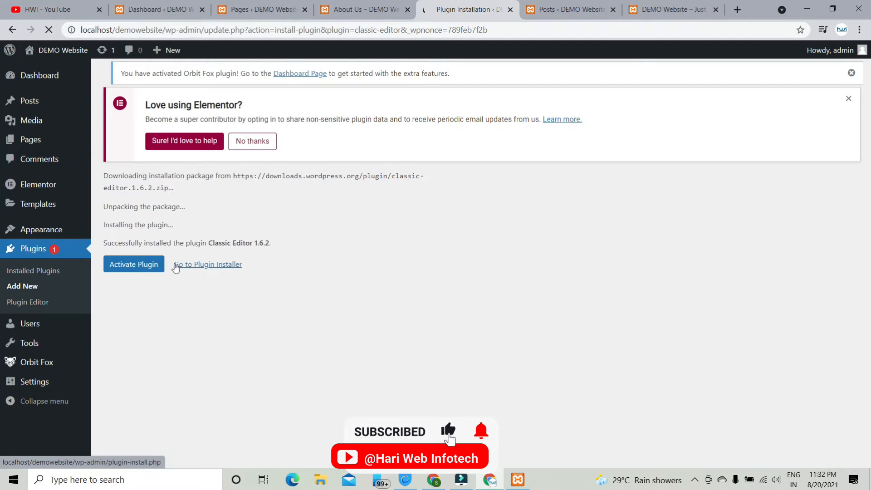
left_click(146, 266)
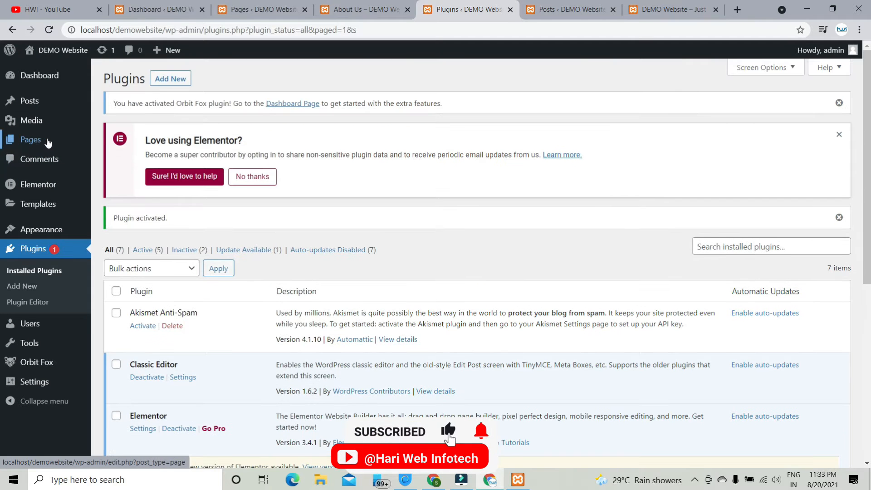
- Start a new page in the classic editor and look over the page template options
mouse_move(31, 142)
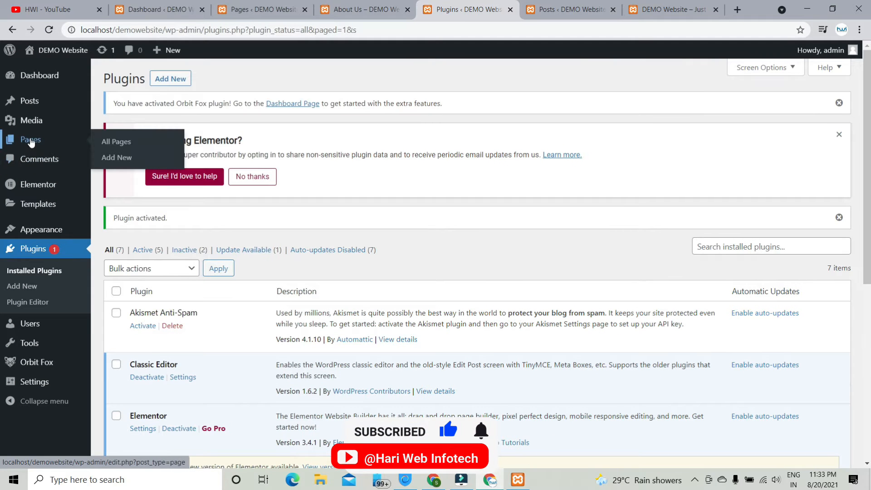
left_click(117, 157)
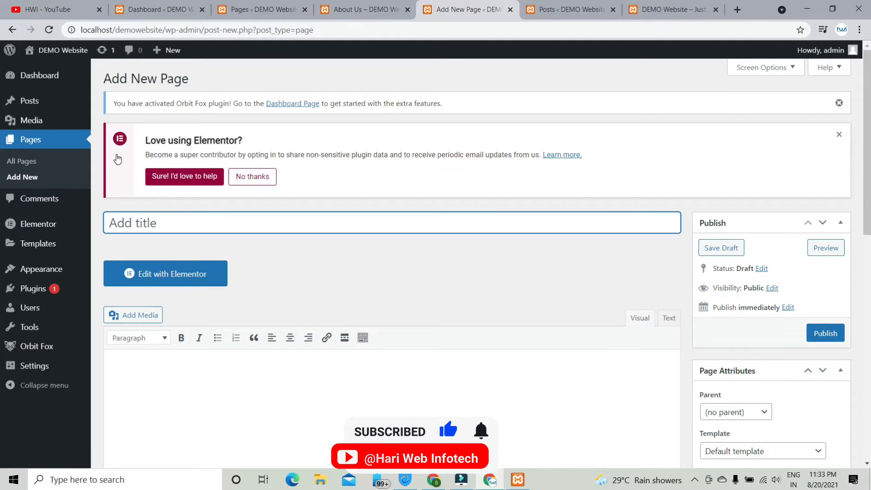
scroll(270, 281, "down", 4)
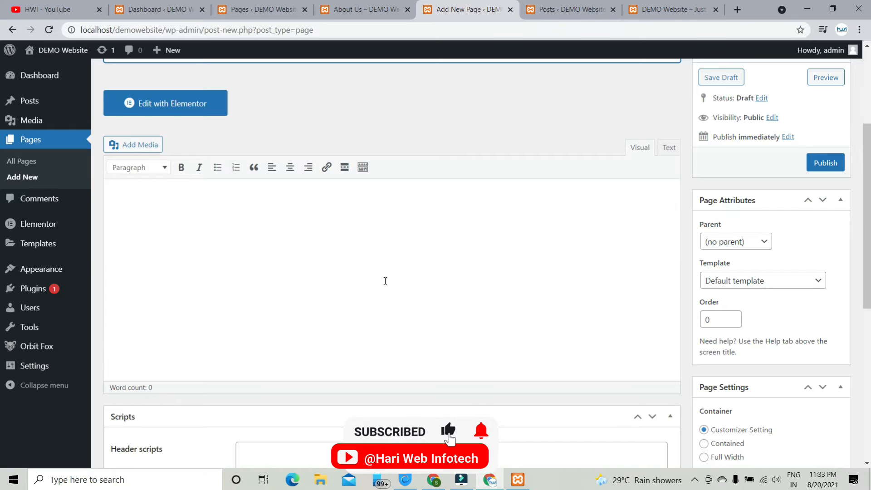
scroll(385, 281, "up", 4)
left_click(145, 215)
scroll(747, 288, "down", 4)
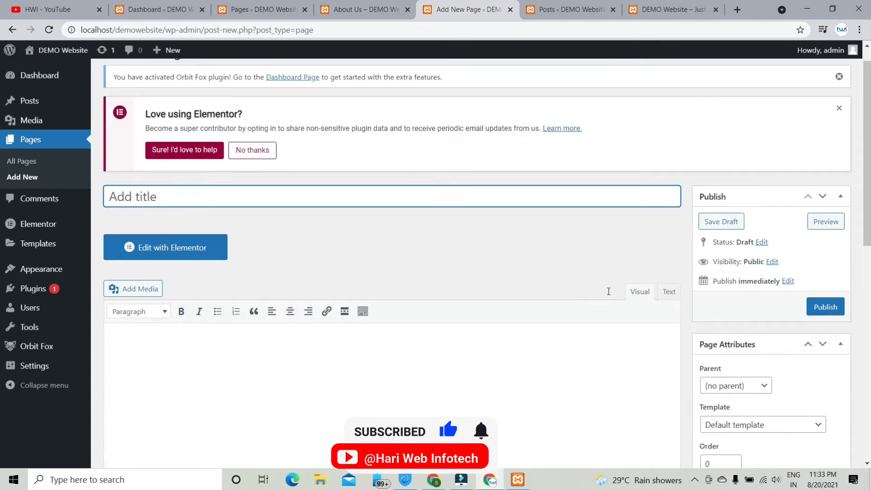
left_click(748, 282)
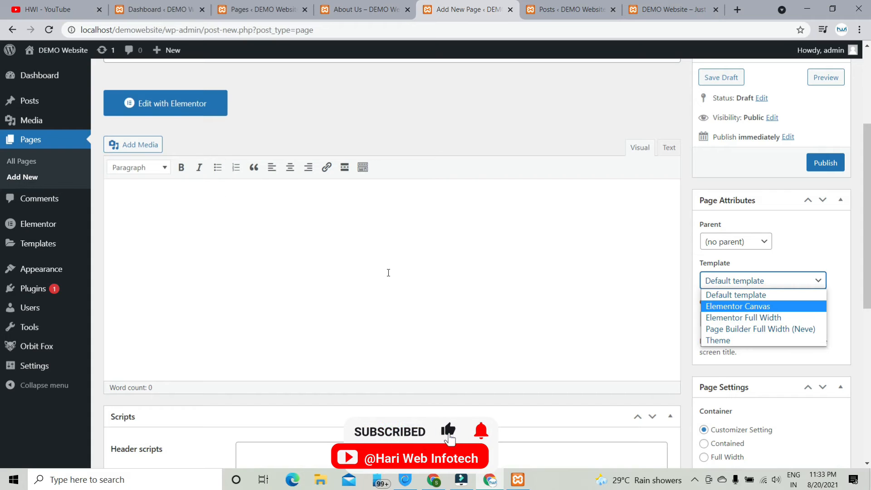
scroll(471, 239, "up", 4)
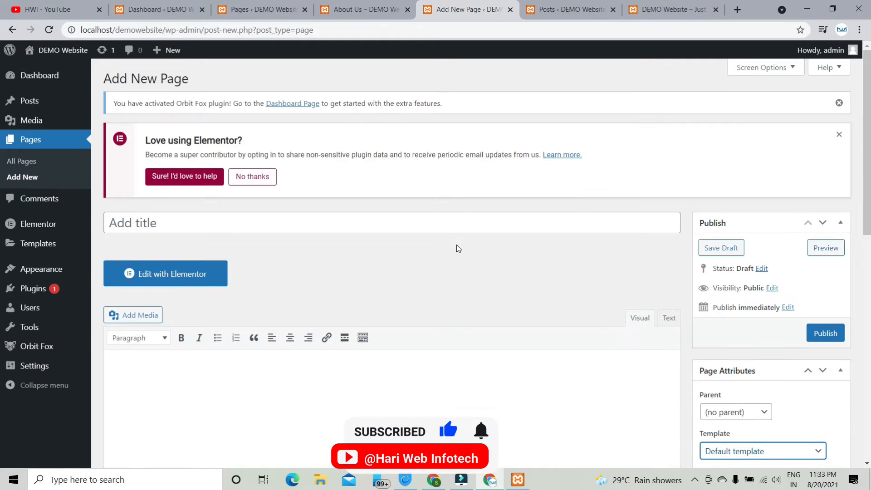
- Title the page 'Services', let it autosave as a draft, and show the template list
left_click(221, 218)
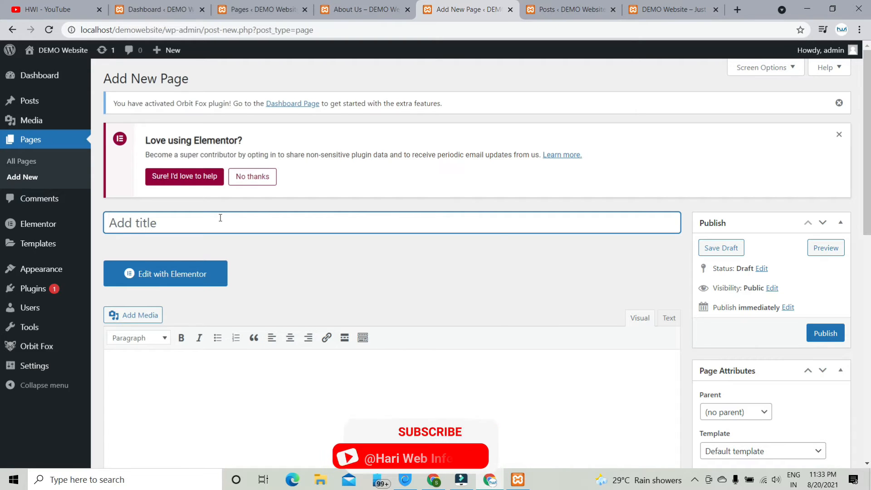
type("SErvices")
key("BackSpace")
key("BackSpace")
key("BackSpace")
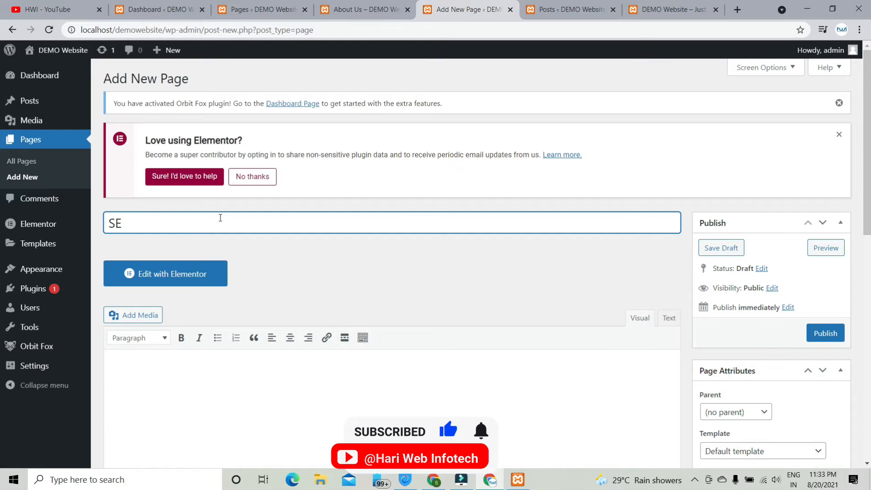
type("rvi")
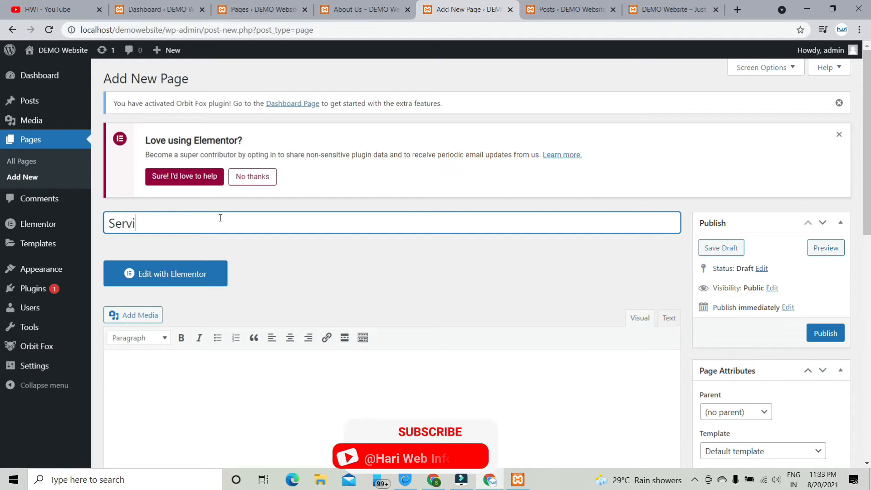
type("ces")
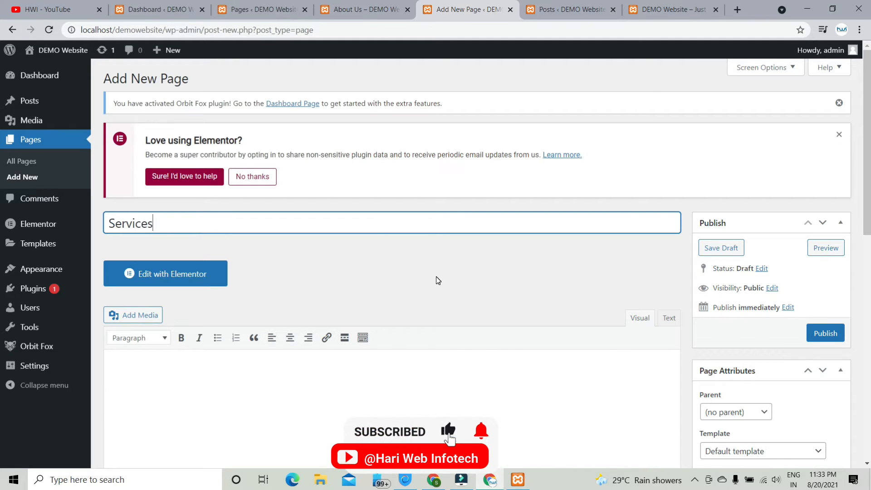
left_click(437, 276)
scroll(453, 280, "down", 3)
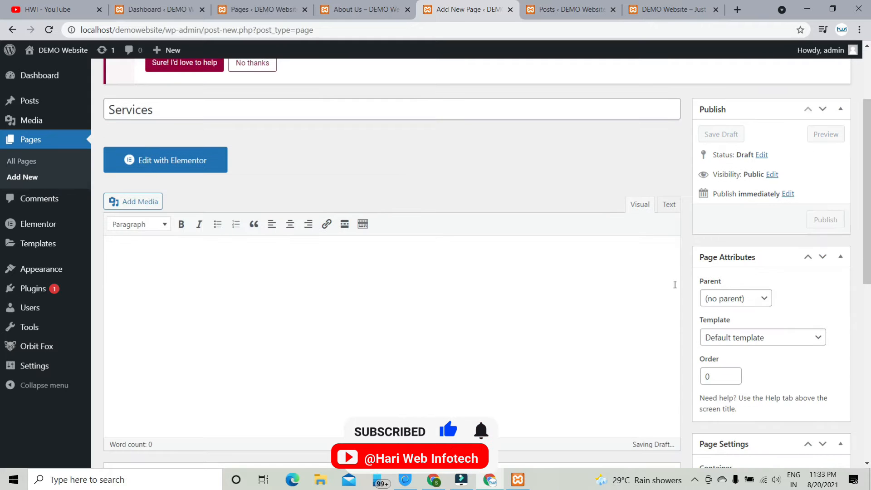
left_click(736, 338)
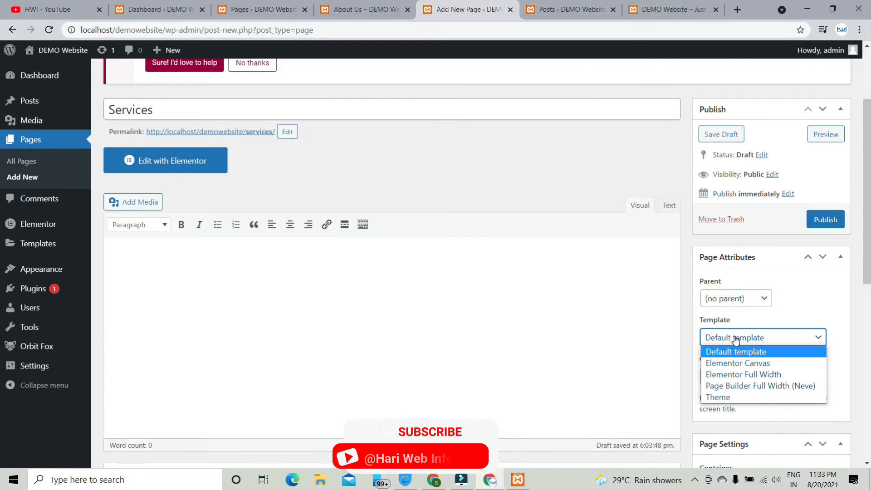
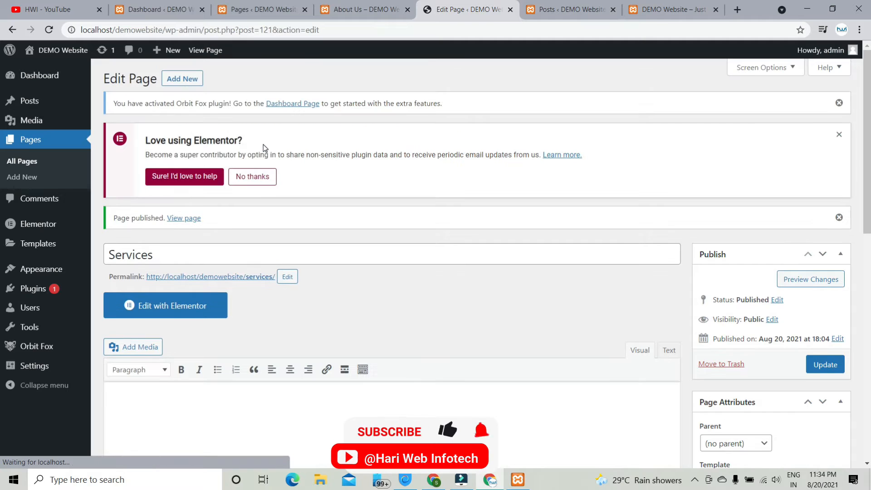
- Open the live Services page from its permalink in a new browser tab
right_click(236, 279)
left_click(267, 286)
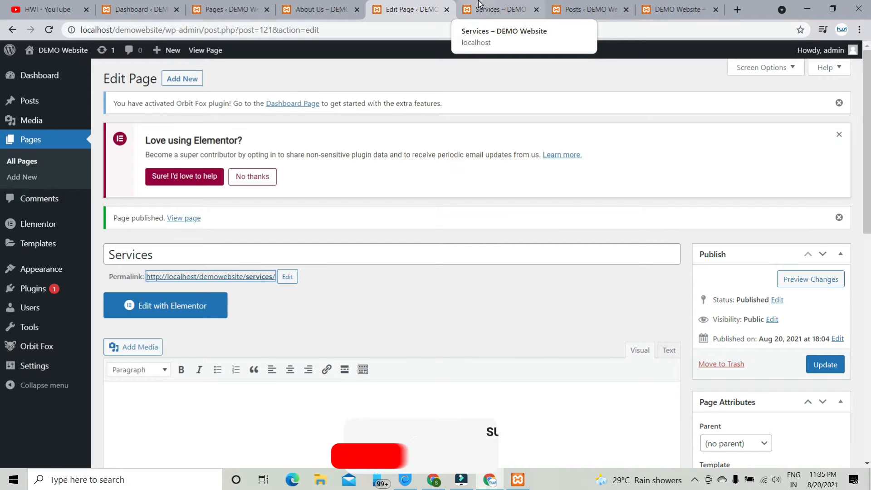
left_click(483, 8)
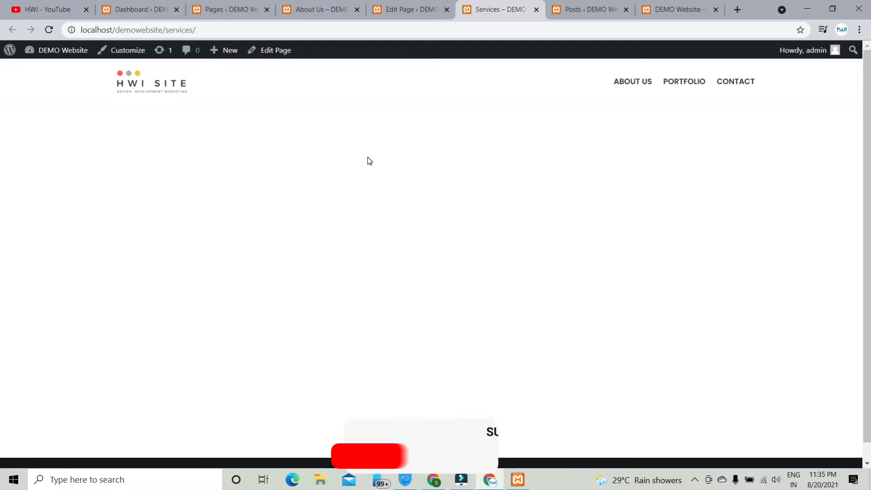
scroll(333, 175, "down", 1)
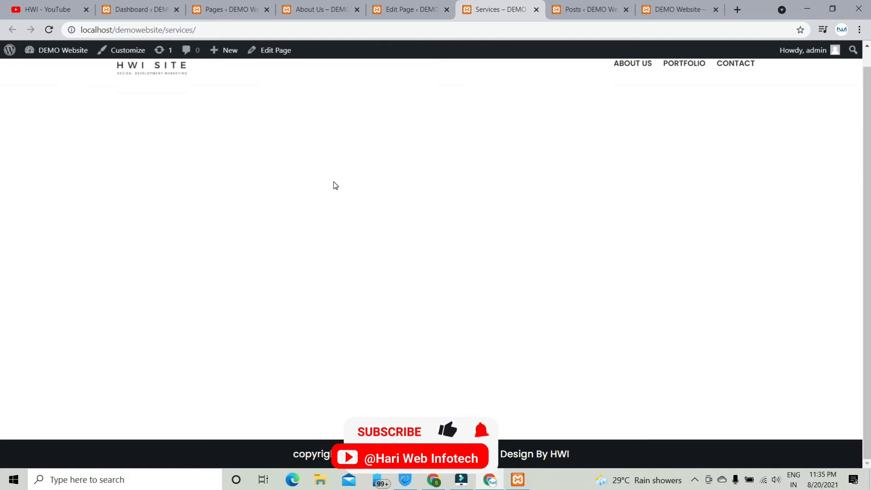
left_click(298, 5)
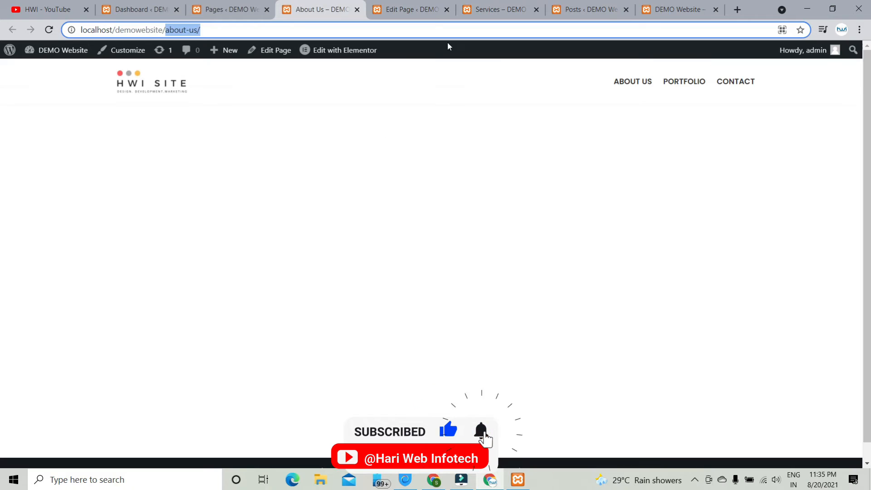
left_click(484, 4)
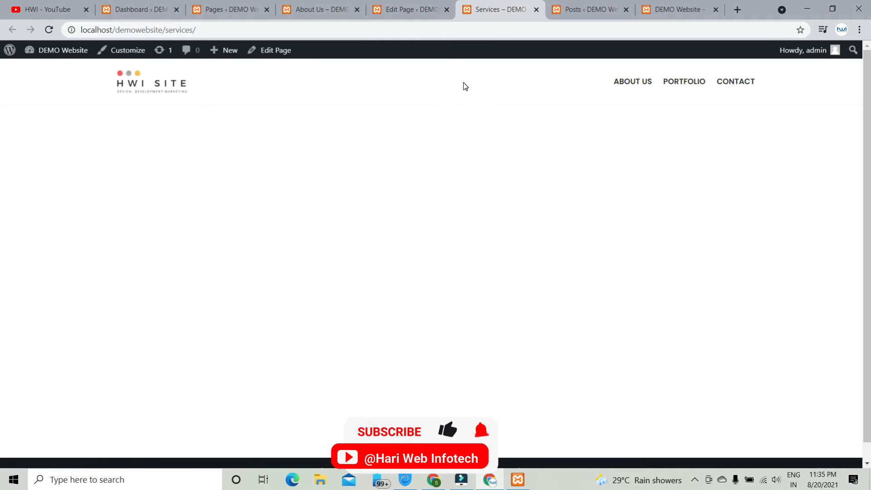
scroll(407, 320, "down", 2)
scroll(388, 377, "up", 2)
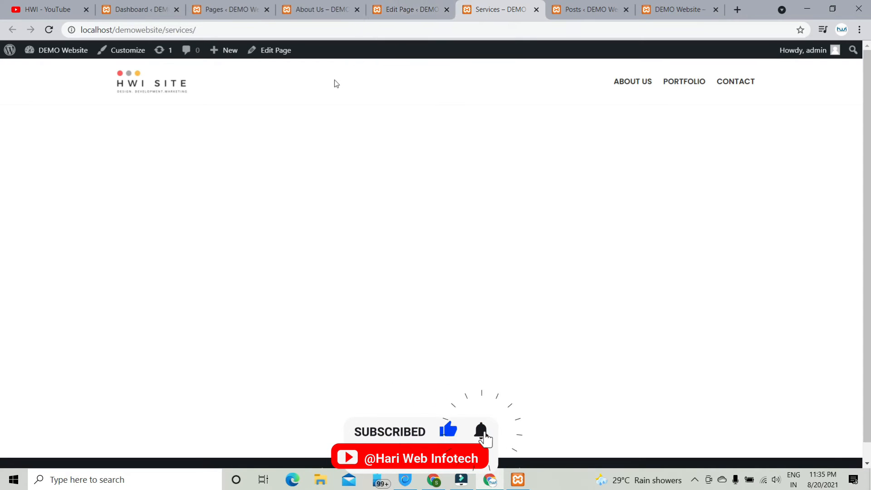
left_click(413, 9)
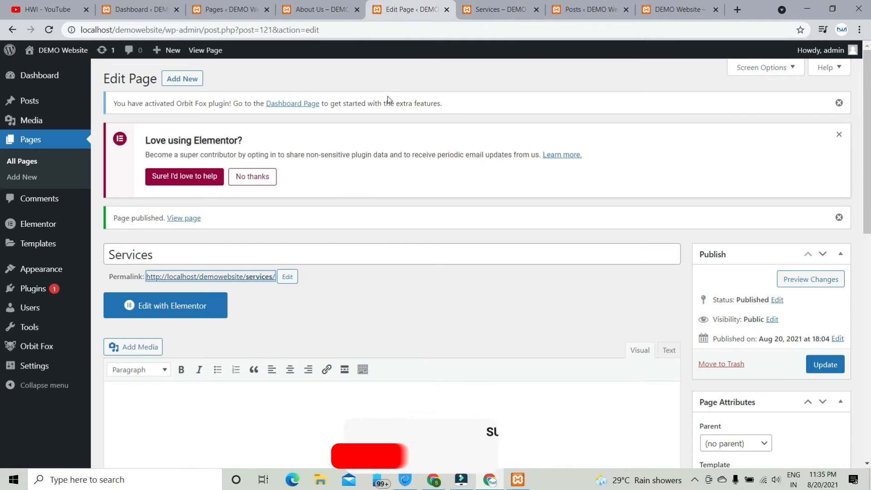
- Load the empty Services page into the Elementor builder
left_click(203, 312)
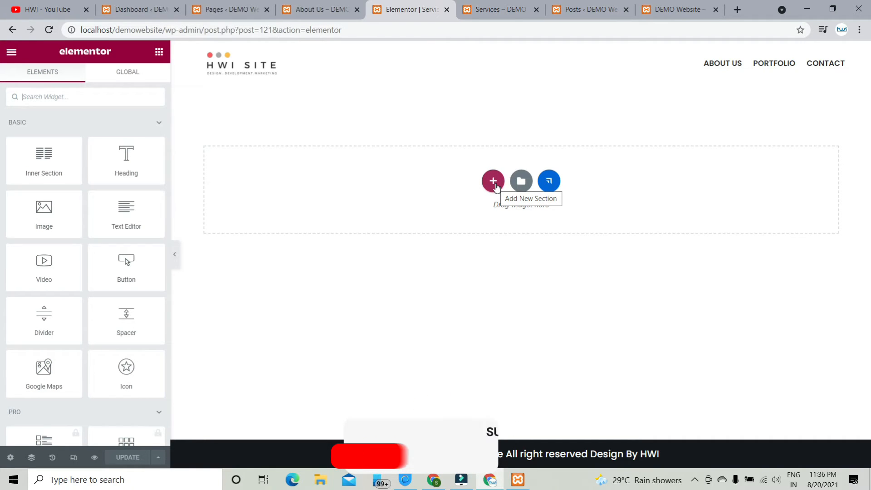
- Choose the Product – App template from the Pages section of Elementor's template library
left_click(522, 181)
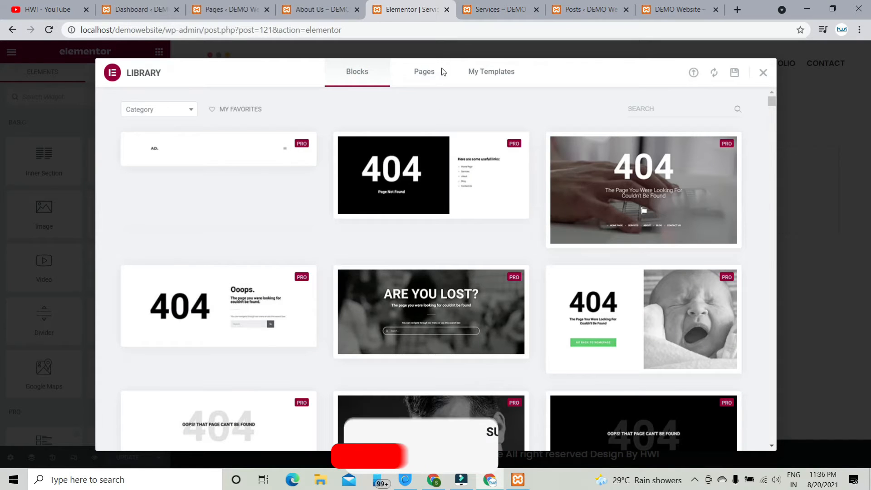
scroll(363, 190, "down", 15)
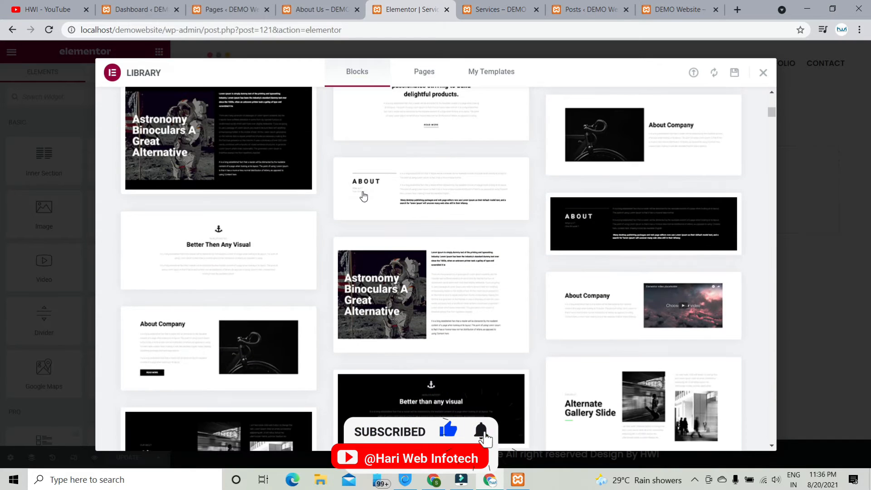
scroll(362, 194, "down", 3)
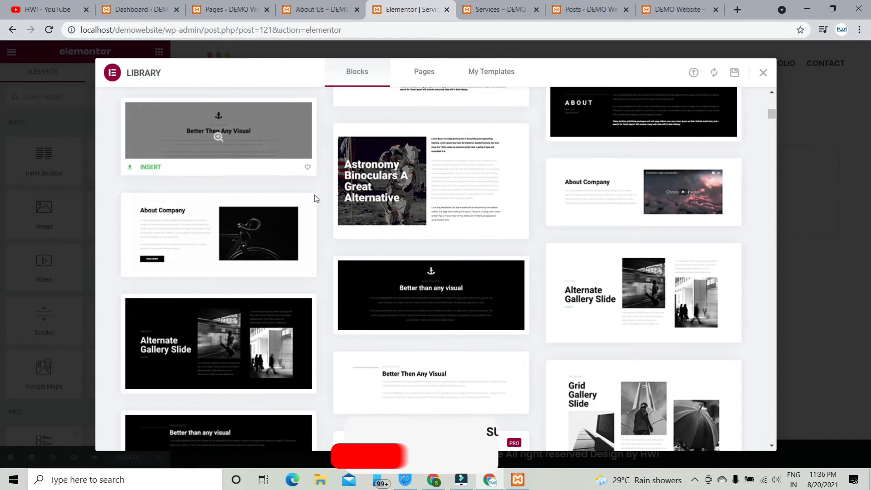
mouse_move(354, 204)
scroll(354, 205, "up", 4)
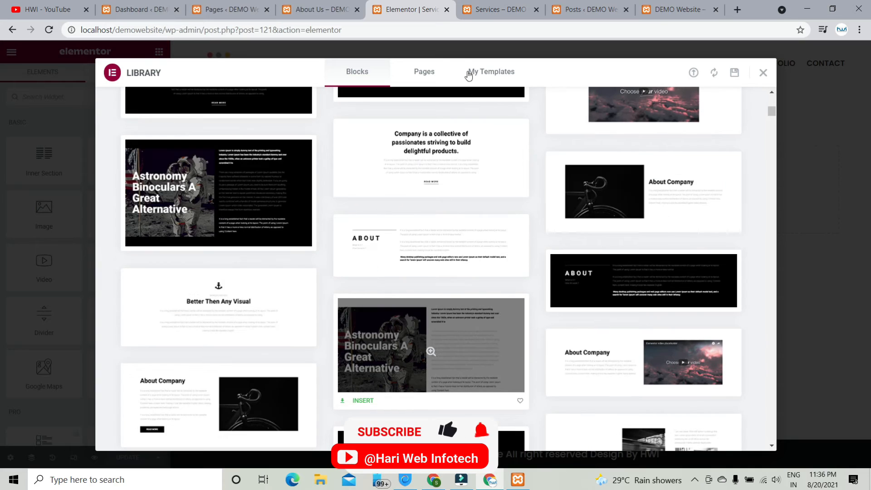
left_click(431, 69)
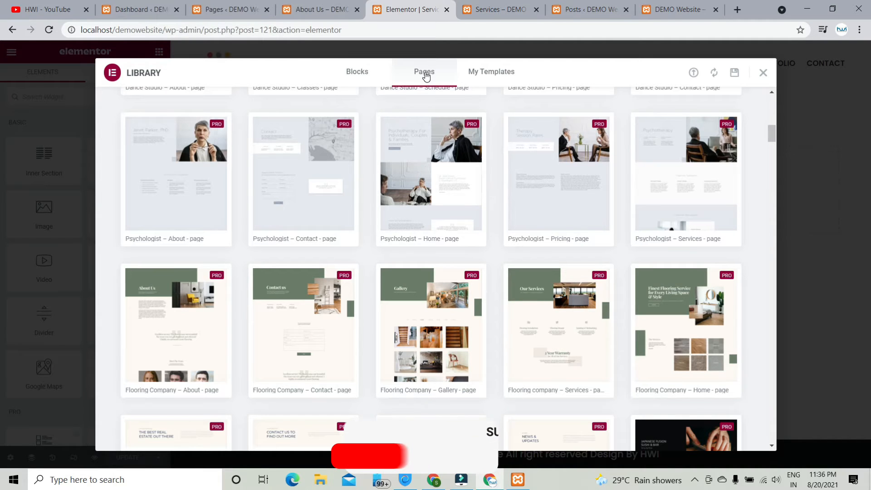
scroll(446, 173, "up", 6)
scroll(447, 172, "up", 7)
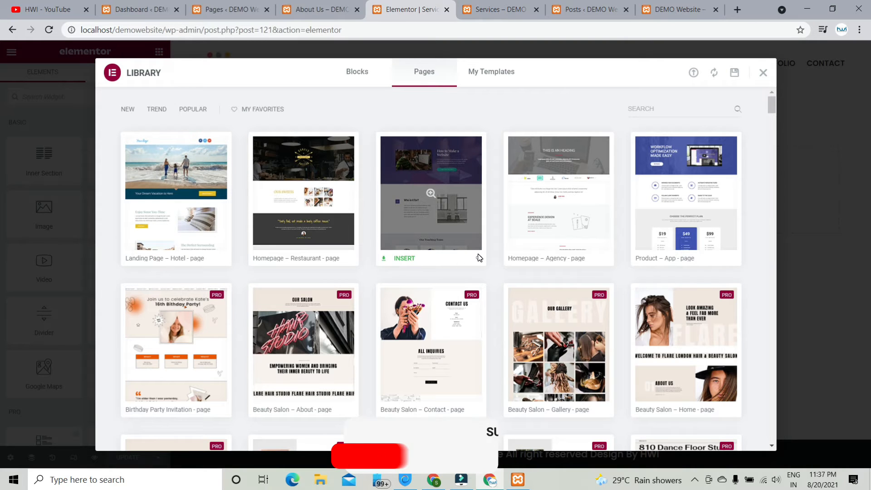
scroll(478, 258, "down", 7)
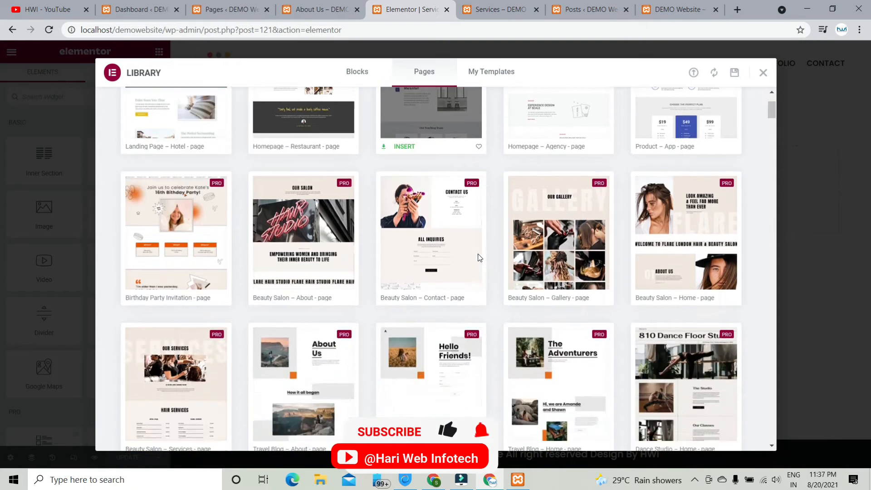
scroll(479, 258, "up", 8)
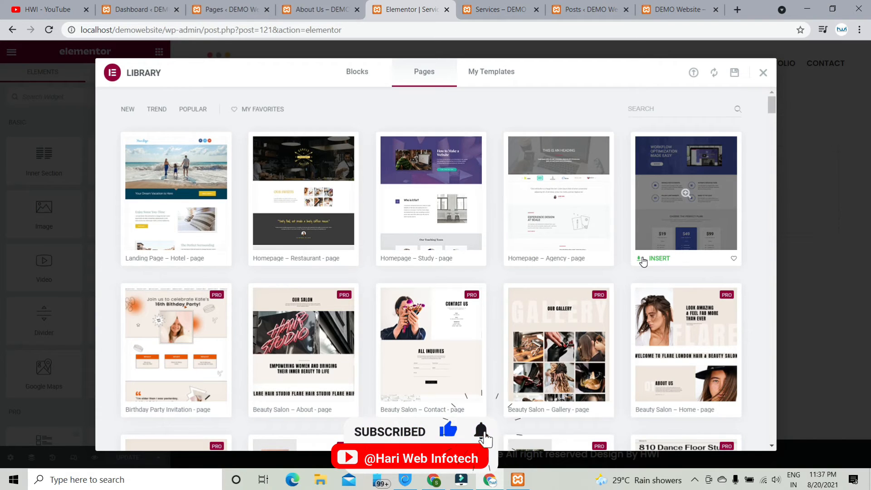
left_click(656, 259)
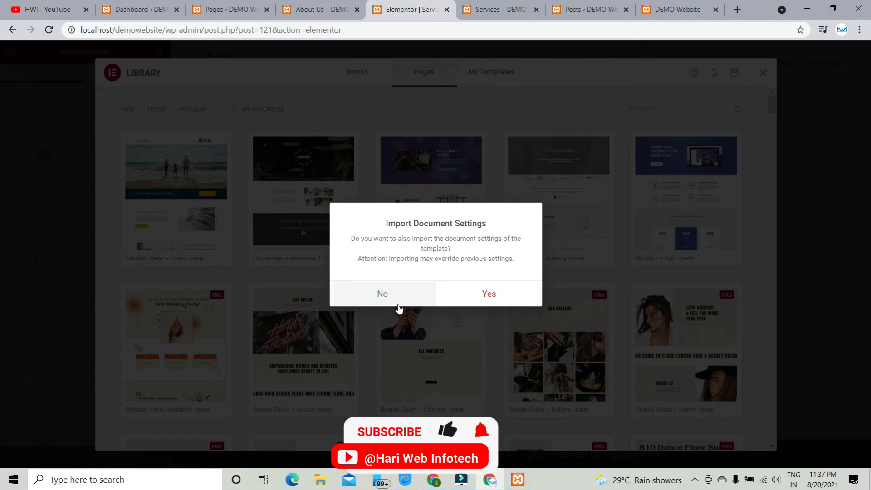
- Import the Product – App template without its document settings and scroll through the result
left_click(383, 295)
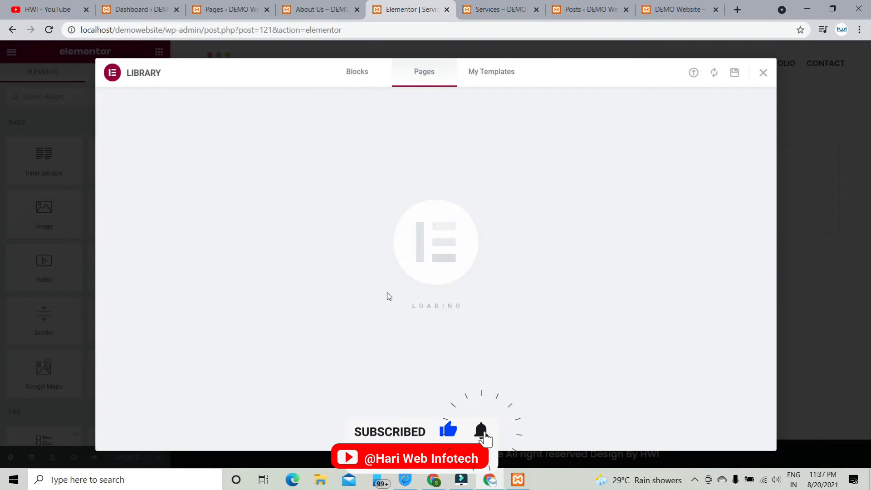
scroll(400, 241, "down", 20)
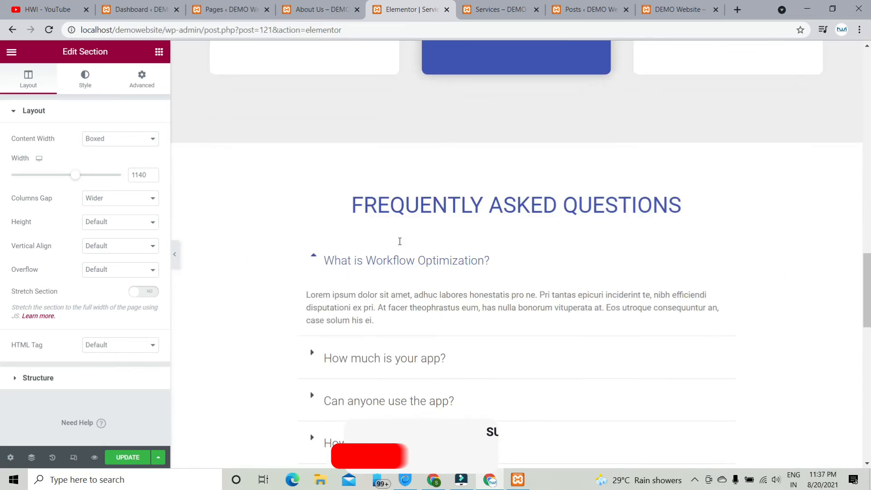
scroll(400, 241, "down", 6)
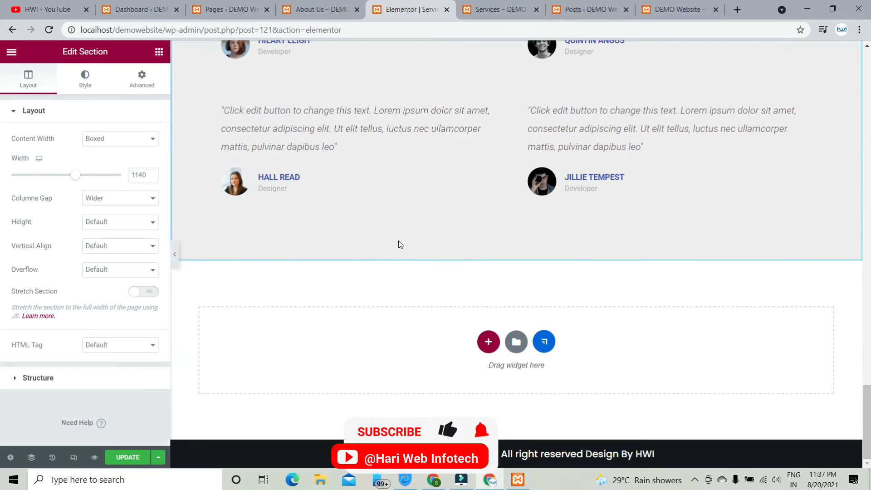
scroll(399, 244, "up", 20)
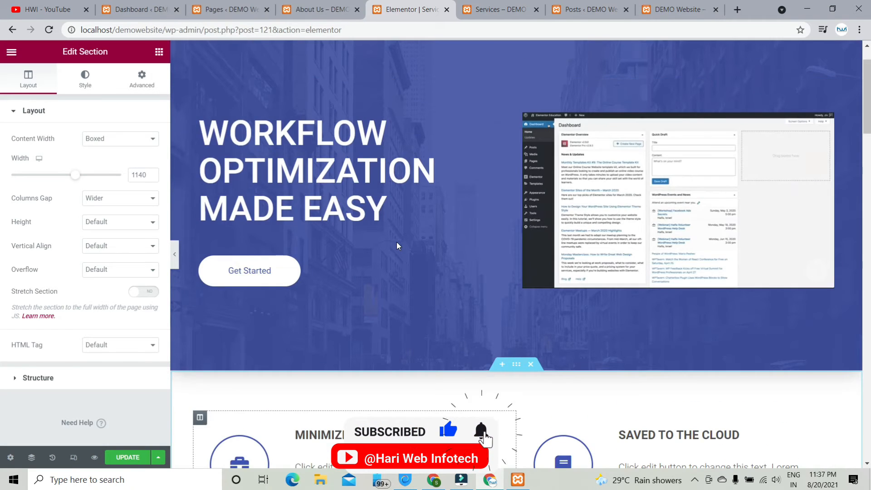
scroll(397, 245, "up", 2)
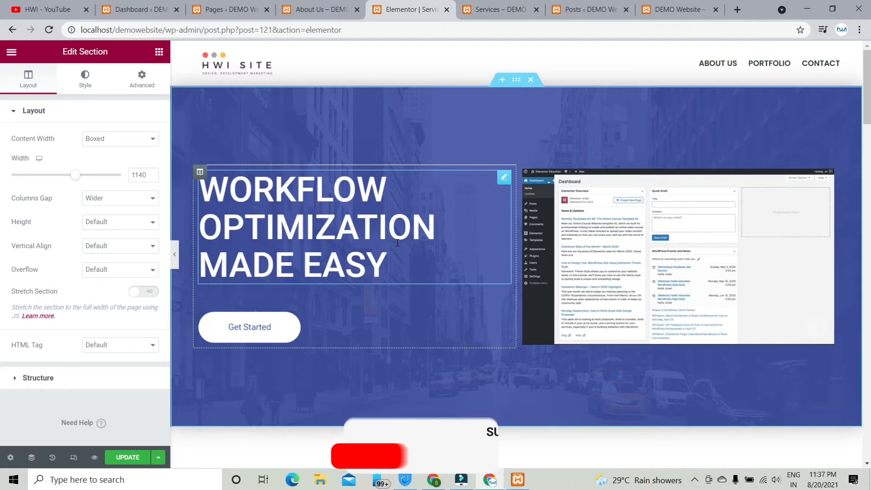
- Inspect the Workflow Optimization heading and Get Started button, then switch to the About Us tab
left_click(356, 235)
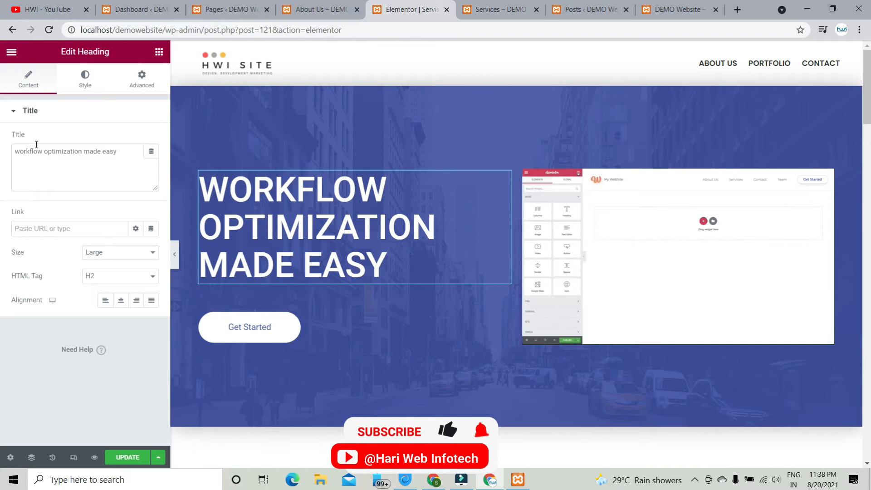
left_click(50, 152)
left_click(271, 324)
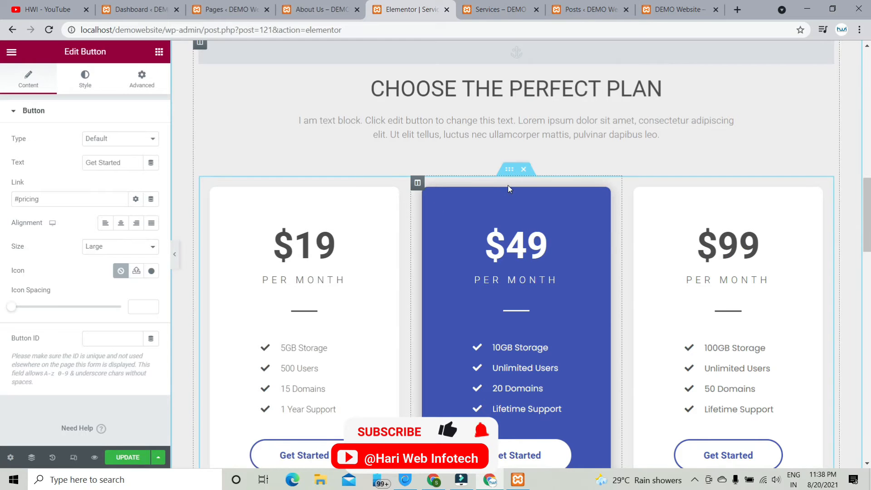
scroll(432, 251, "up", 15)
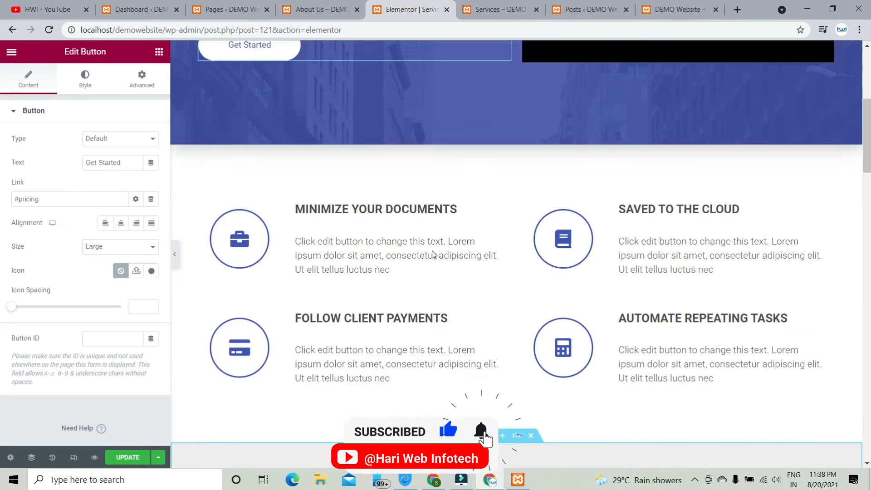
scroll(432, 255, "up", 3)
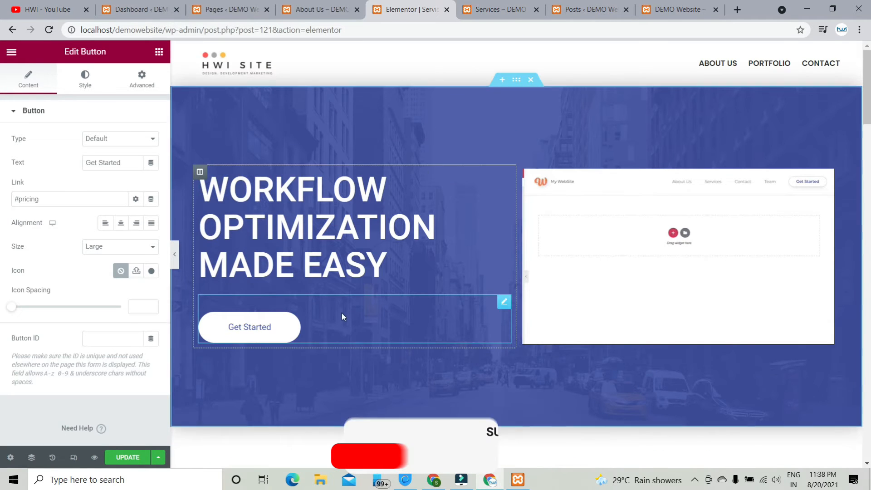
right_click(249, 328)
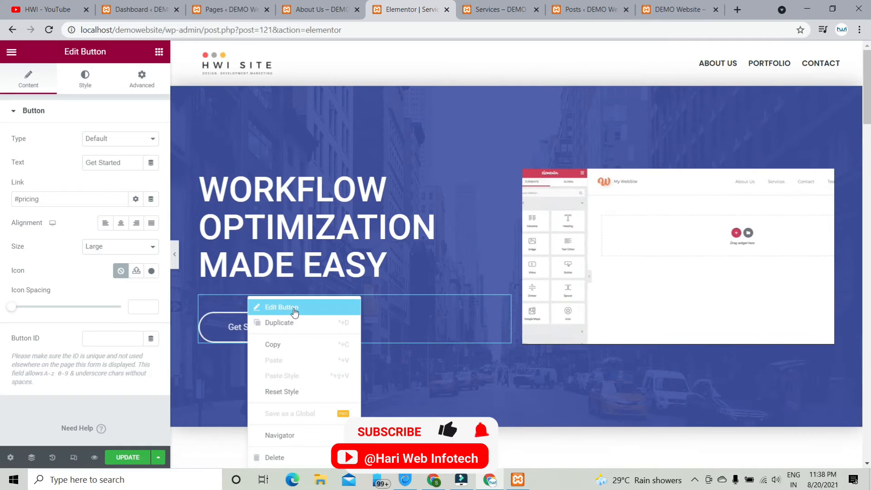
left_click(211, 329)
scroll(230, 306, "up", 8)
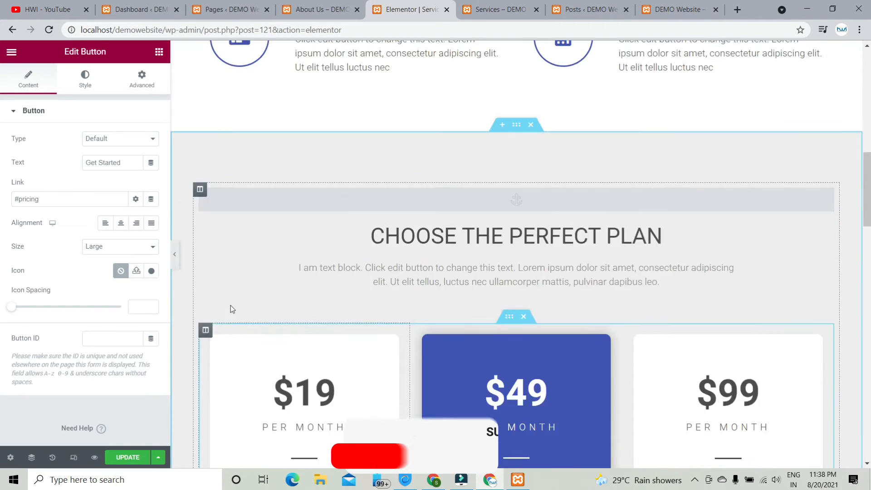
scroll(231, 307, "up", 6)
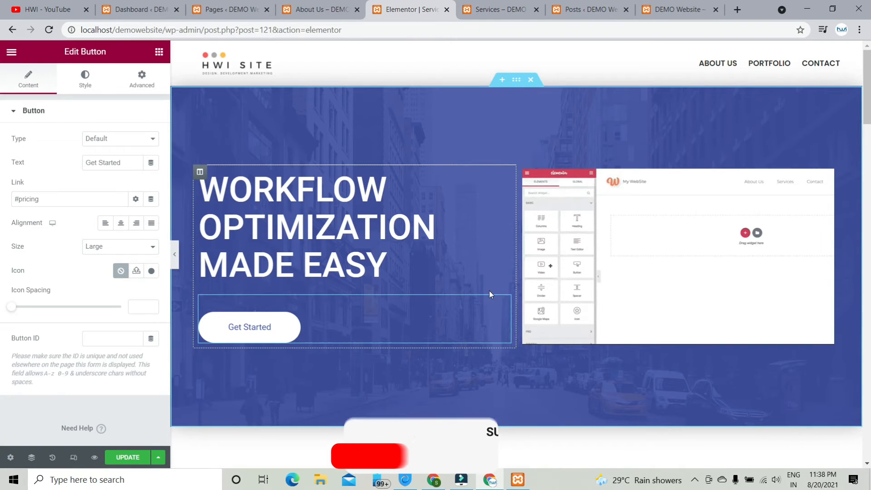
scroll(477, 330, "down", 5)
scroll(478, 330, "down", 10)
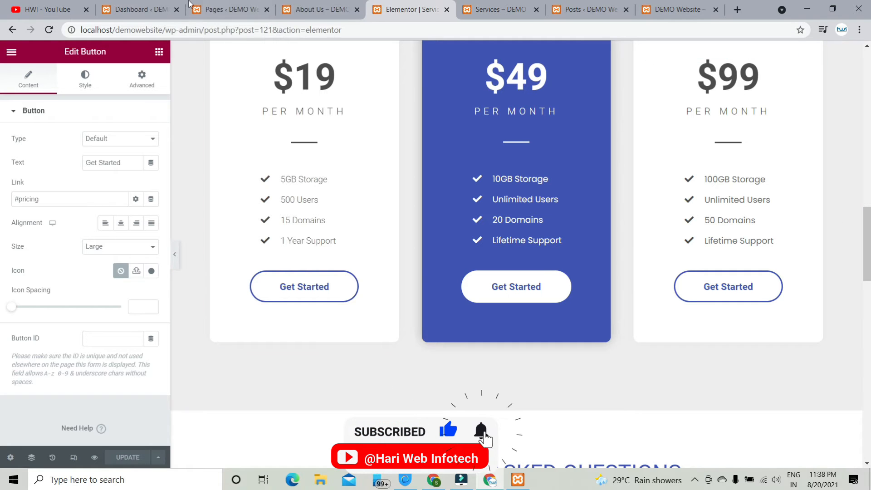
left_click(318, 9)
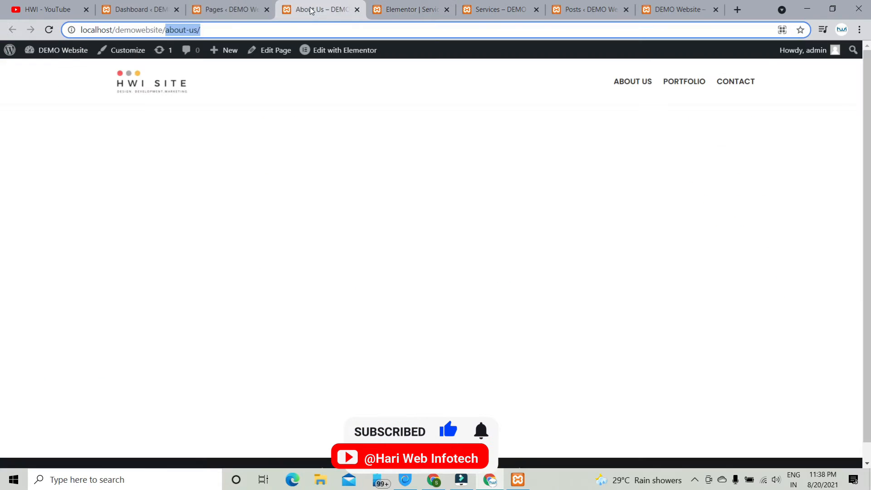
- From the Pages list tab, open Posts > Add New in a new browser tab
left_click(227, 9)
mouse_move(35, 104)
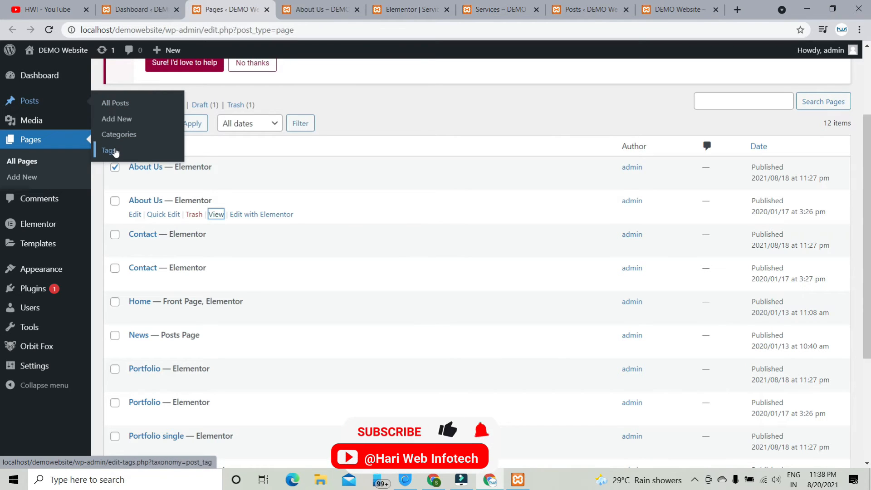
right_click(125, 120)
left_click(142, 124)
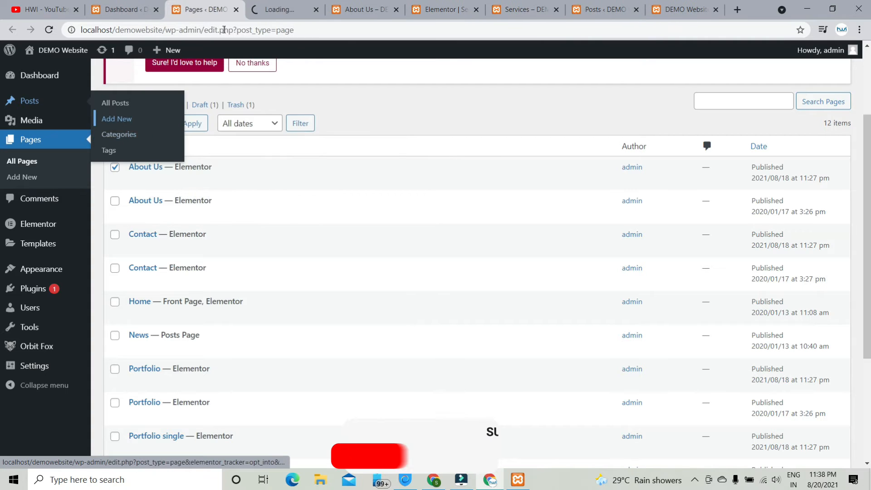
- In the new Add New Post tab, focus the title field and review the editor's boxes
left_click(268, 9)
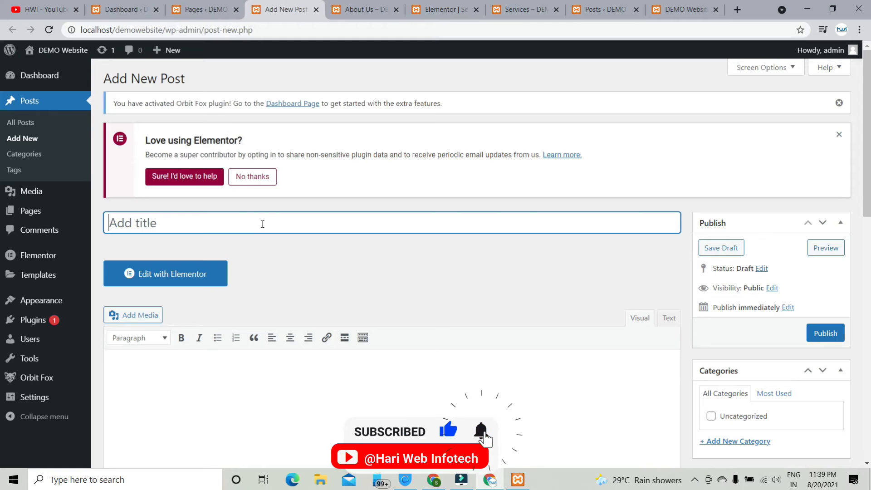
left_click(262, 223)
scroll(446, 370, "down", 4)
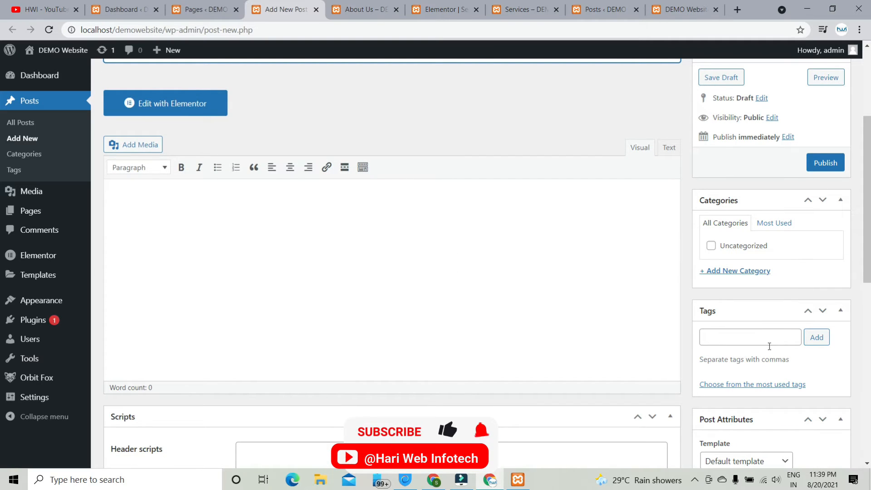
scroll(218, 287, "up", 3)
scroll(735, 308, "down", 2)
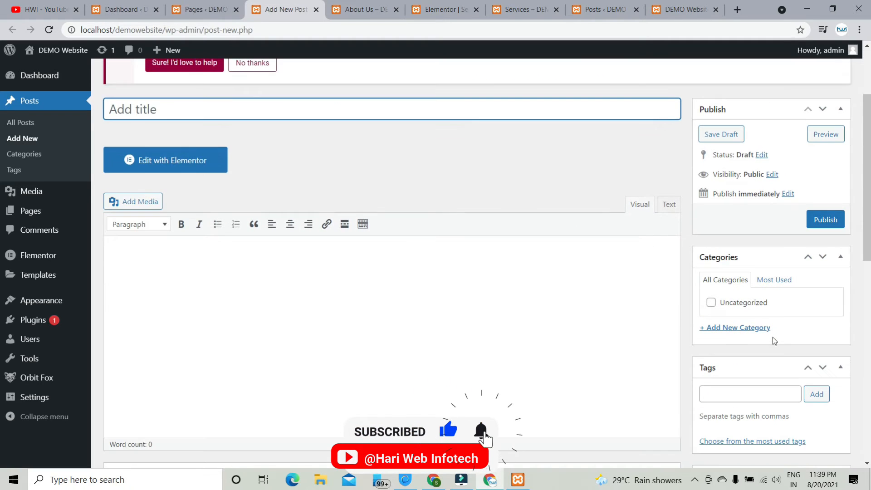
scroll(771, 285, "down", 1)
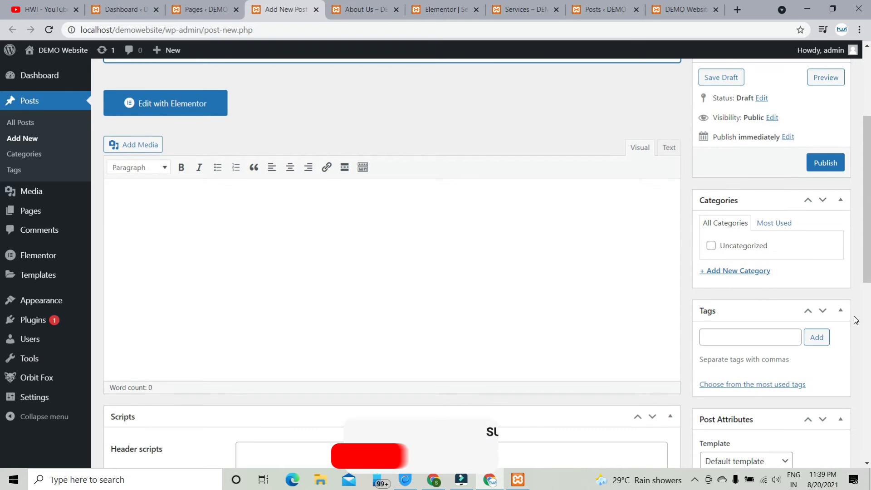
scroll(811, 335, "down", 5)
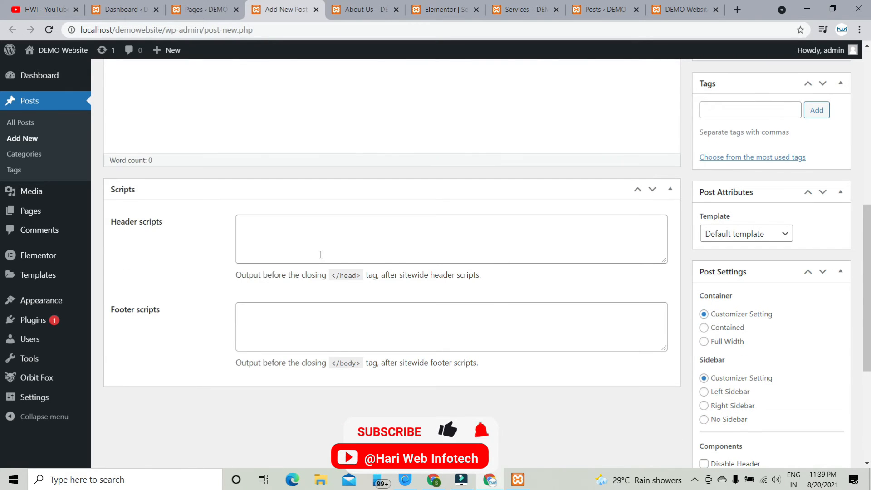
scroll(321, 254, "up", 8)
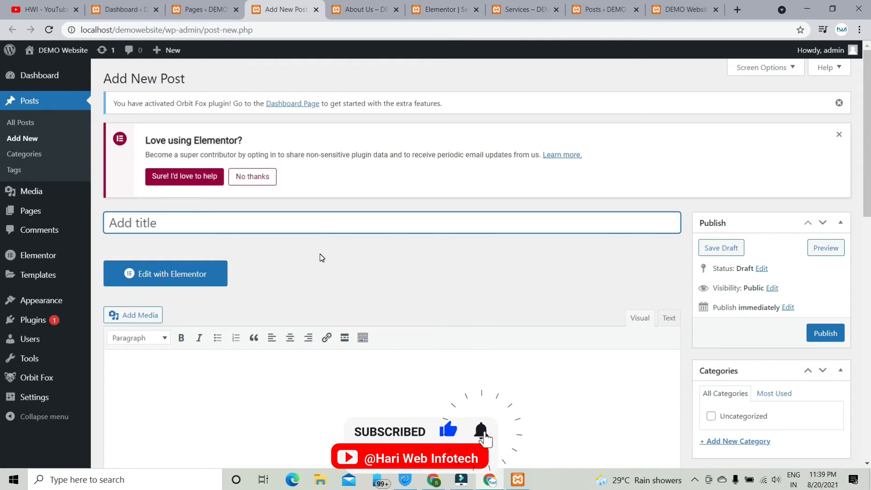
- Type the post title 'How to create a wordpress website?'
left_click(321, 225)
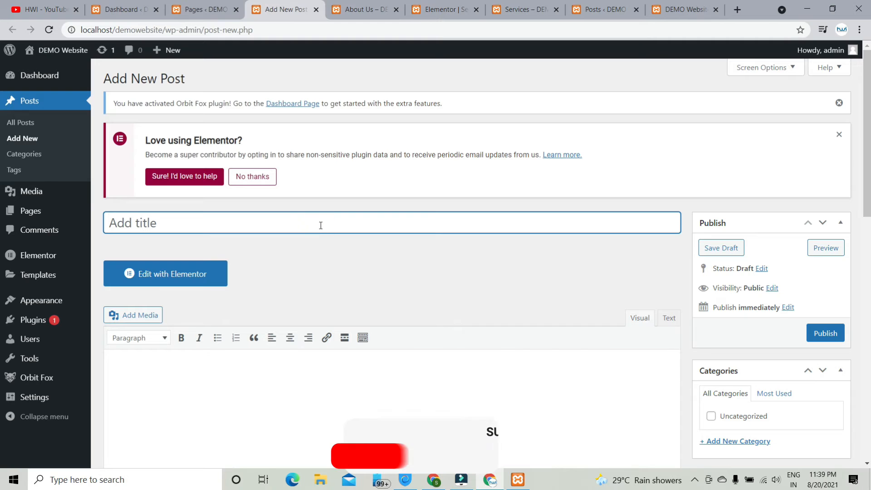
type("how")
key("BackSpace")
key("BackSpace")
key("BackSpace")
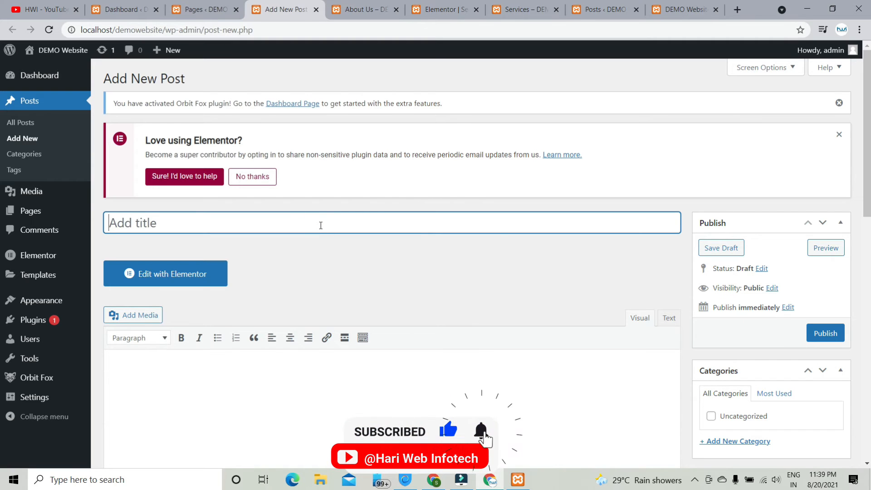
type("H")
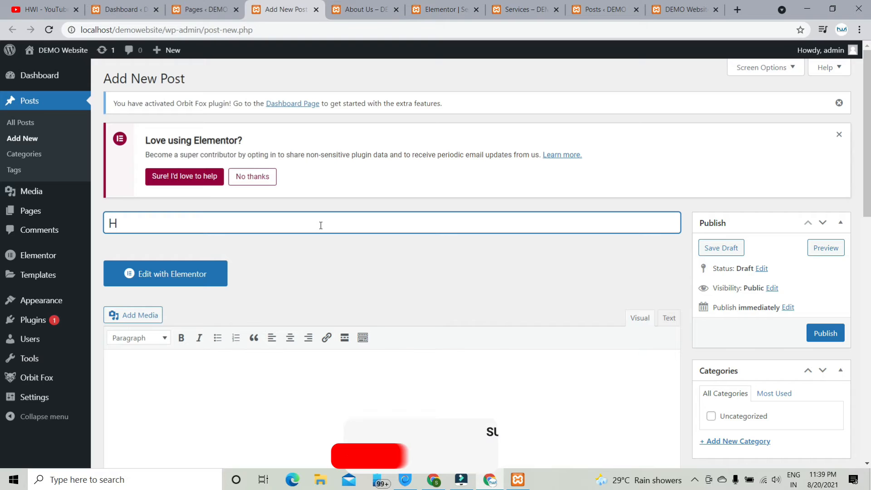
type(" ww to create a wo")
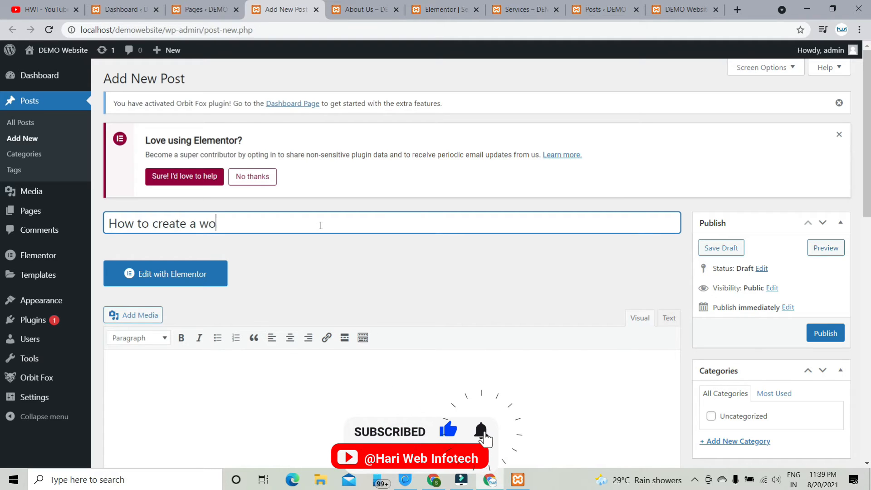
type("rdpfress")
key("BackSpace")
key("BackSpace")
key("BackSpace")
key("BackSpace")
type("ress we")
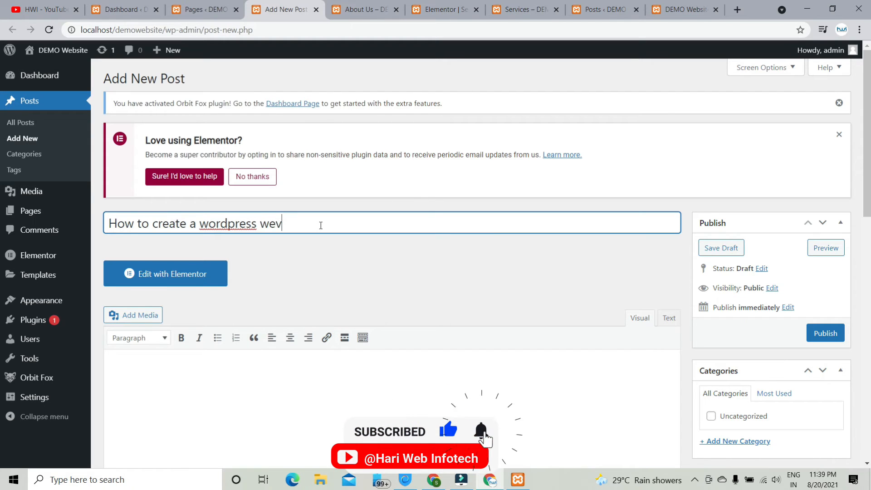
type("bsite")
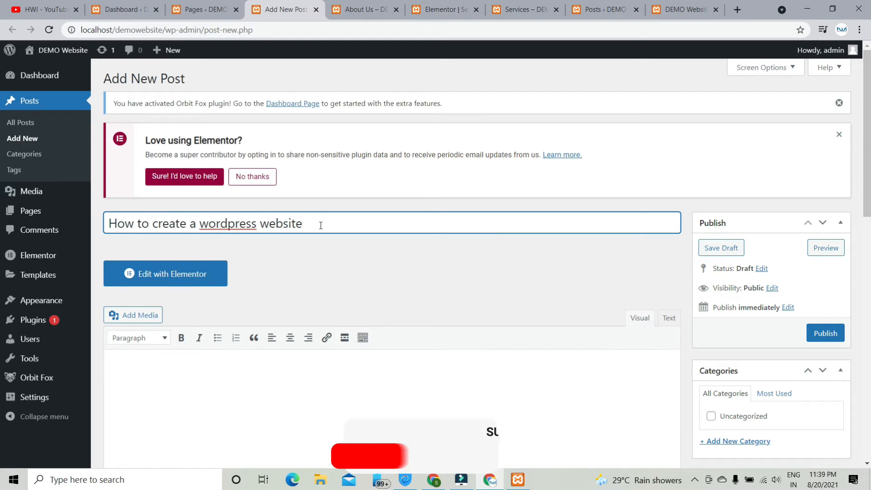
type("?")
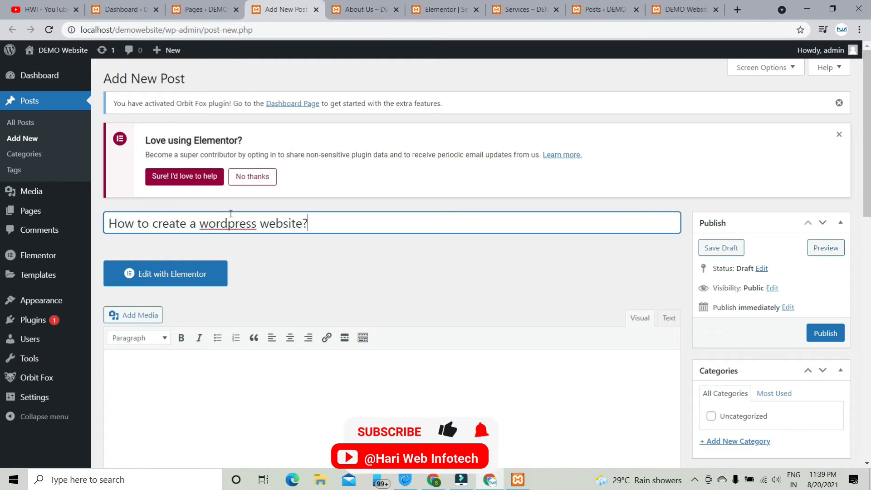
- Correct 'wordpress' to 'WordPress' with the spelling suggestion and click into the body to autosave
right_click(236, 228)
left_click(254, 237)
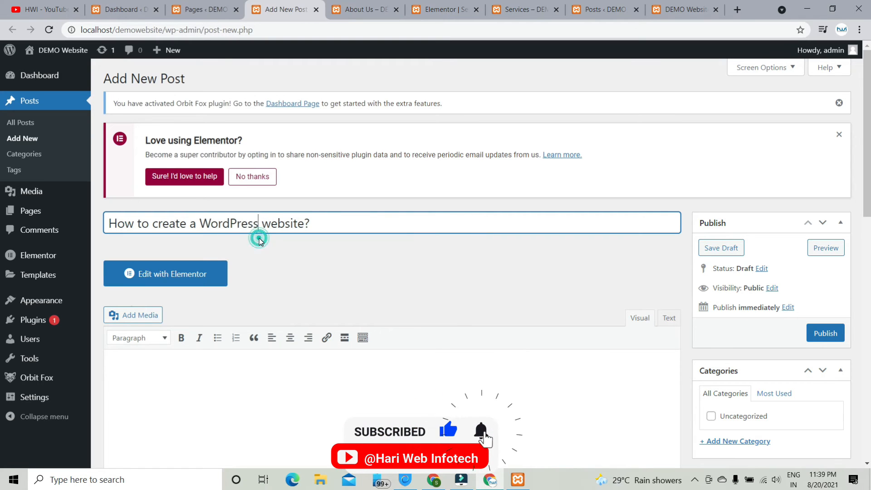
left_click(380, 217)
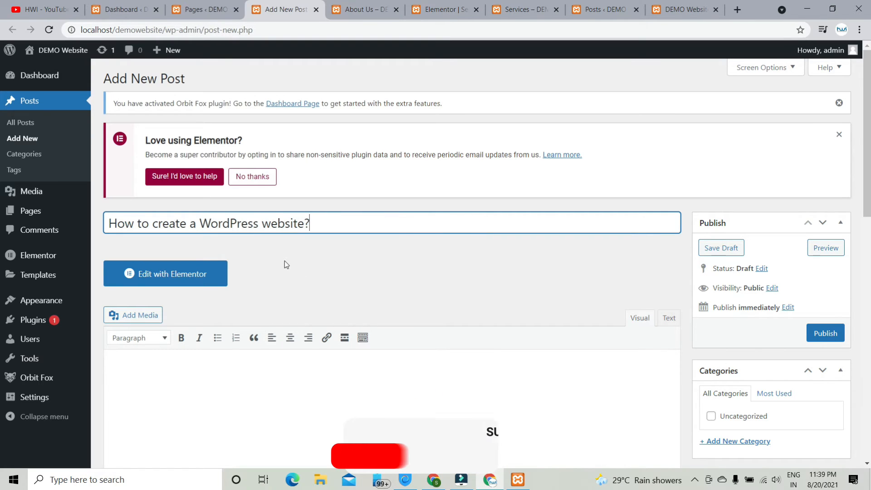
scroll(393, 260, "down", 3)
left_click(408, 265)
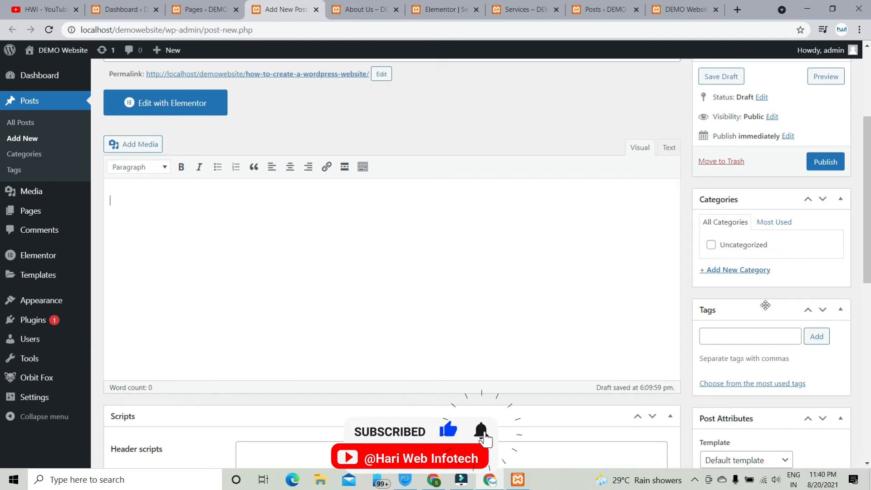
scroll(747, 317, "down", 4)
scroll(368, 158, "up", 5)
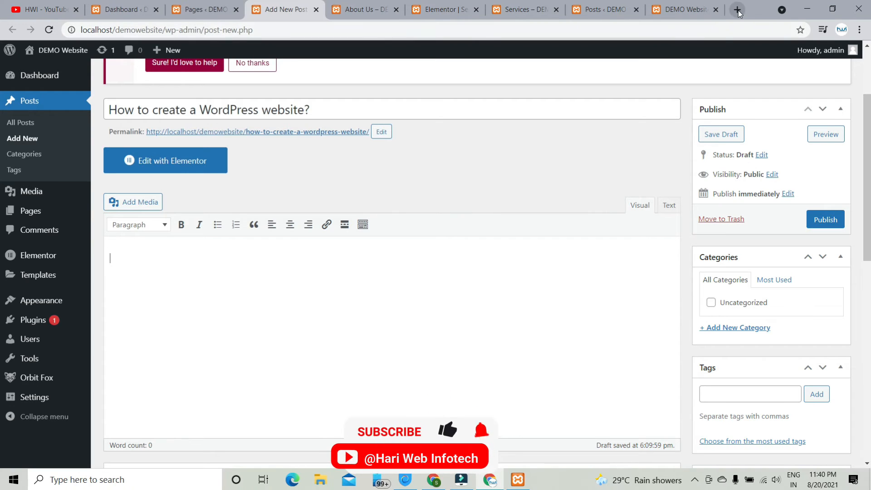
- Copy the post title and search Google for it in a new tab
triple_click(229, 112)
key("ctrl+c")
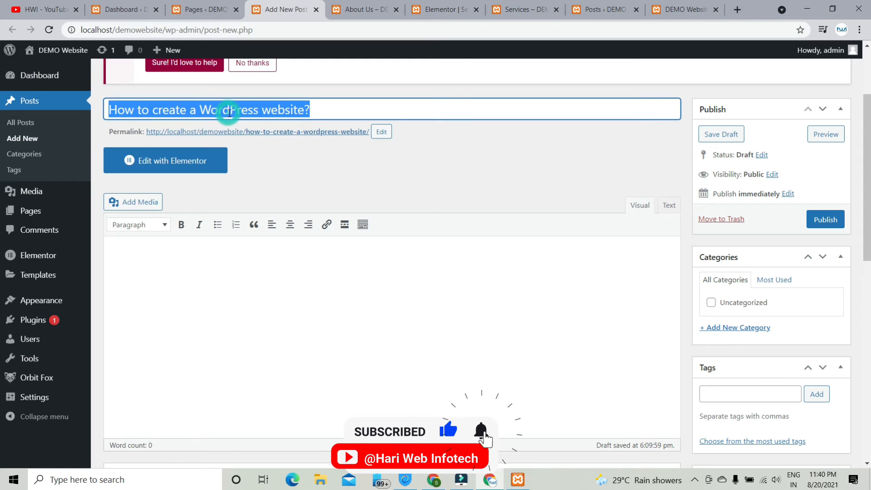
left_click(738, 16)
left_click(703, 31)
key("ctrl+v")
key("Return")
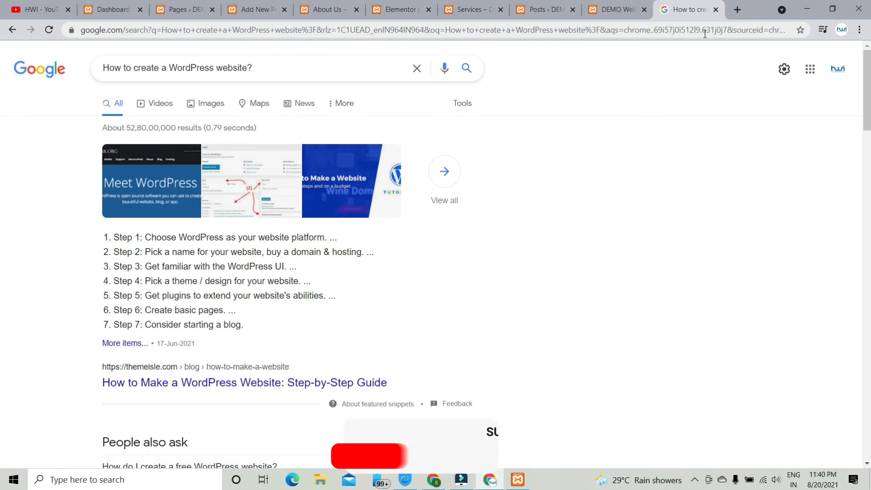
- Copy the seven-step featured-snippet list from the results into the post body
left_click_drag(107, 238, 264, 328)
key("ctrl+c")
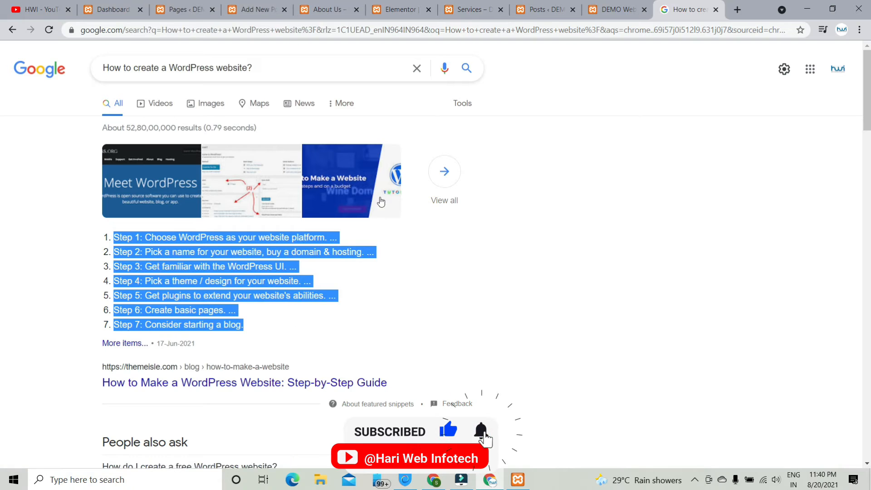
left_click(257, 17)
left_click(248, 297)
key("ctrl+v")
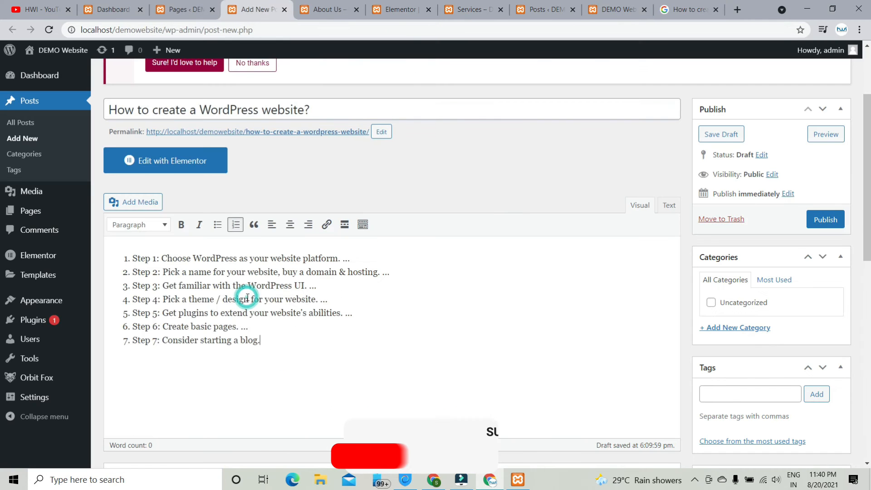
- Back in the Google results, select the WordPress.com description snippet text
left_click(705, 3)
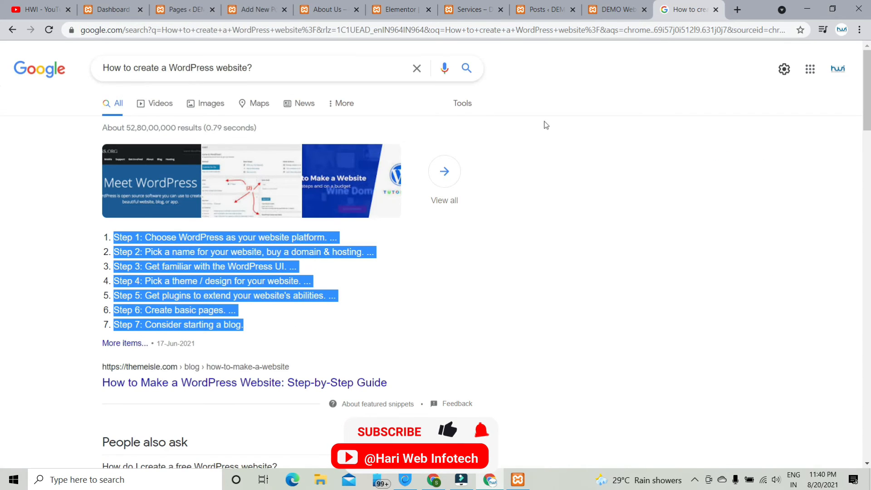
scroll(302, 272, "down", 10)
scroll(301, 318, "down", 4)
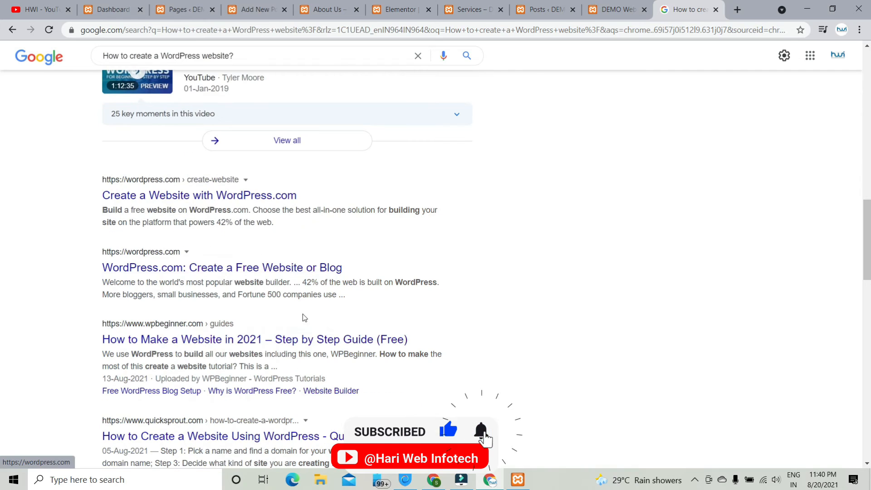
left_click_drag(297, 226, 51, 211)
key("ctrl+c")
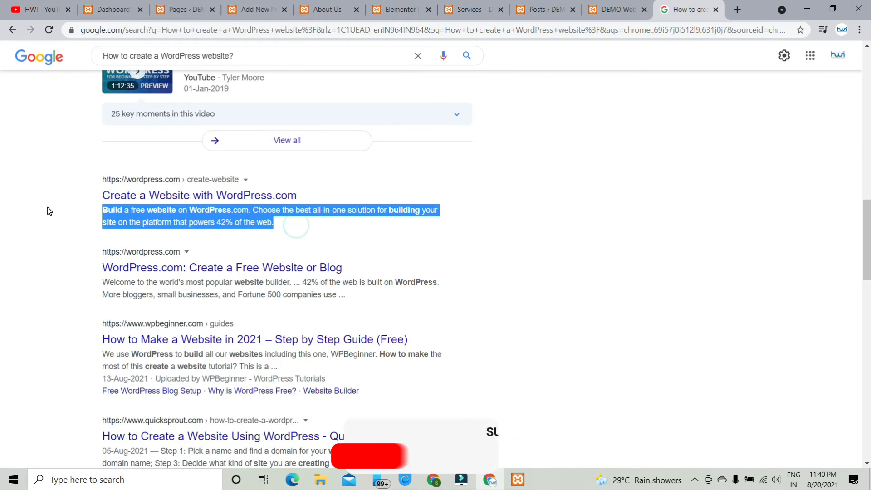
- Paste the WordPress.com paragraph on a new line above the step list
left_click(253, 6)
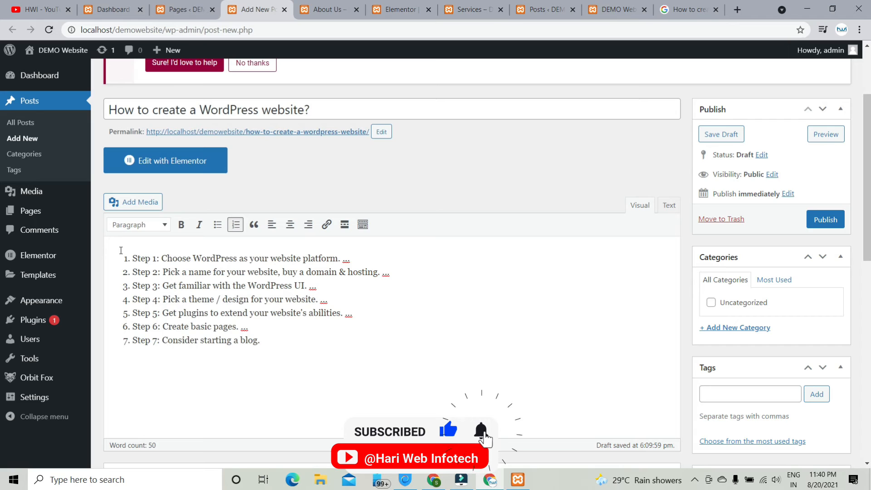
key("Return")
key("Return")
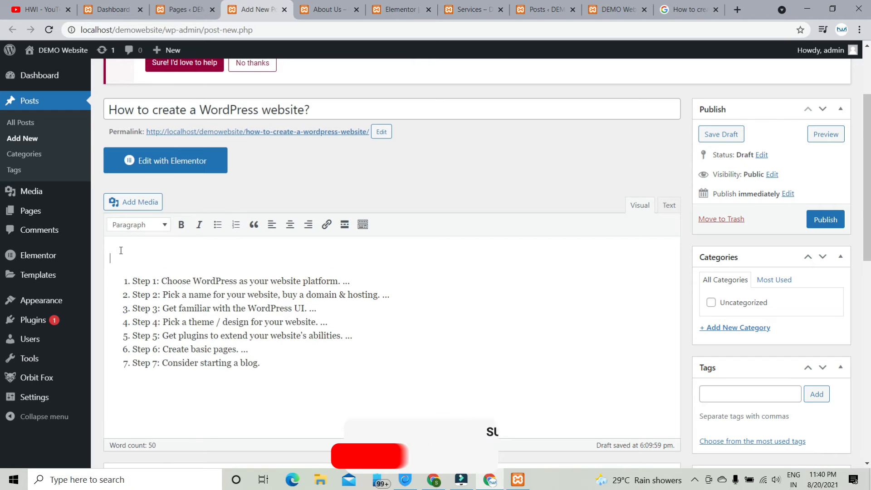
key("ctrl+v")
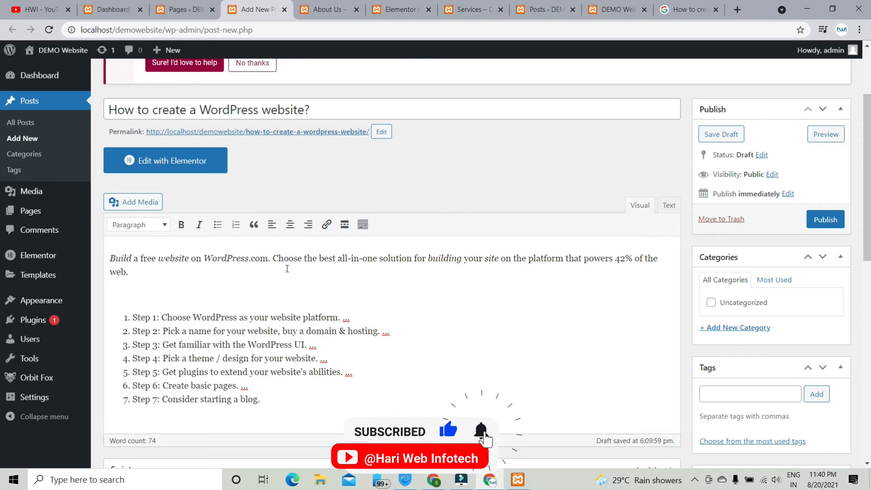
- Insert the team_2.jpg photo from the media library into the post
left_click(363, 226)
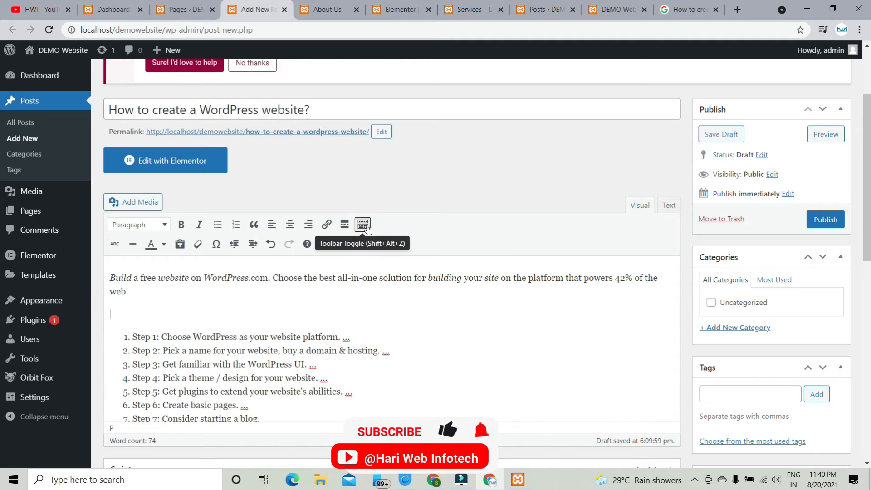
left_click(130, 201)
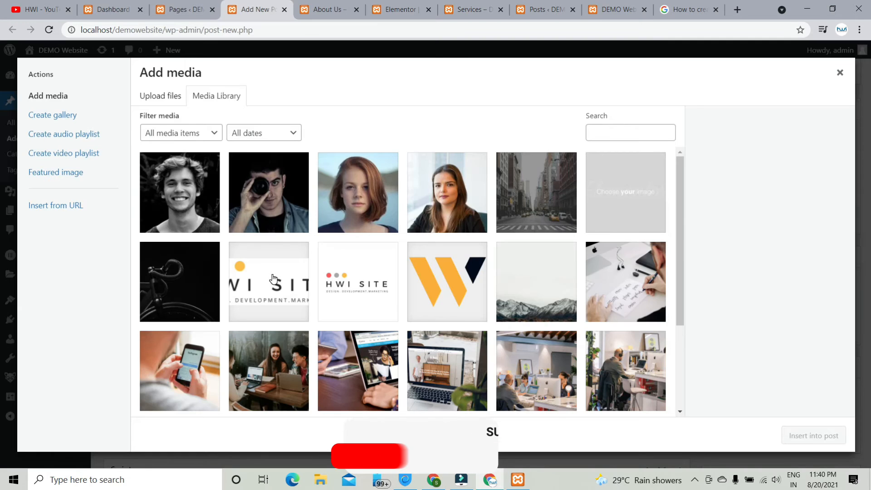
left_click(285, 182)
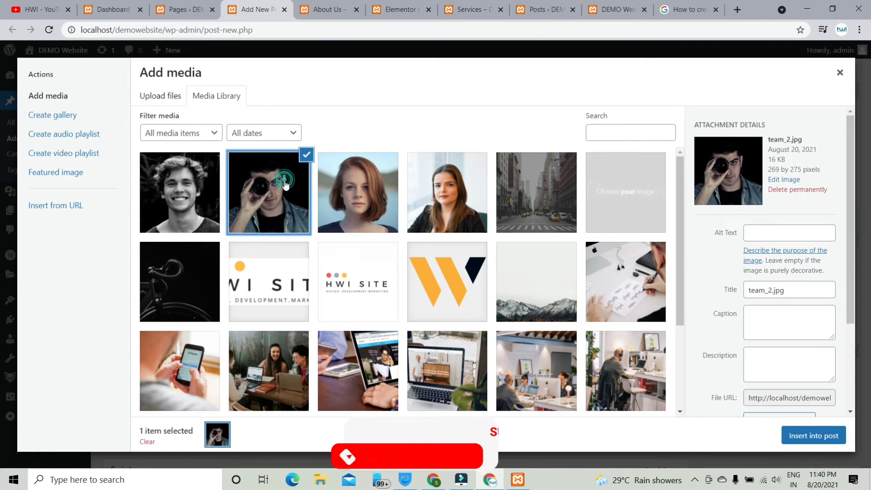
left_click(808, 435)
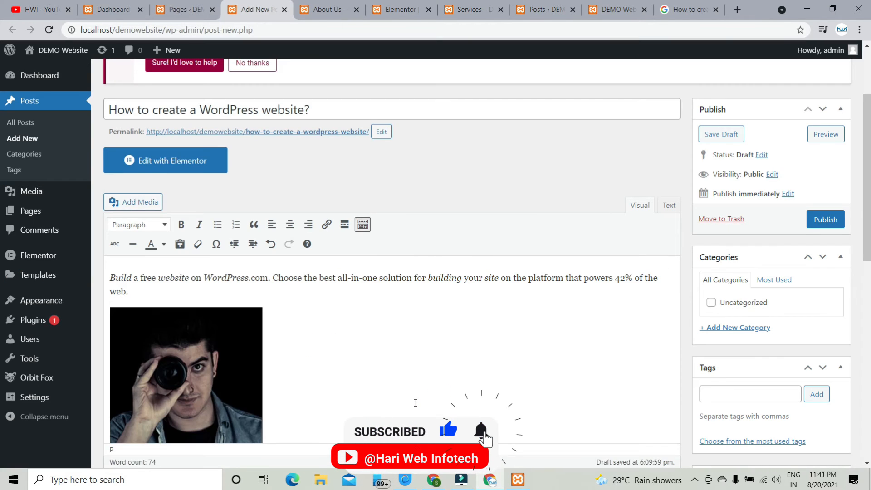
scroll(280, 260, "down", 3)
scroll(272, 266, "up", 3)
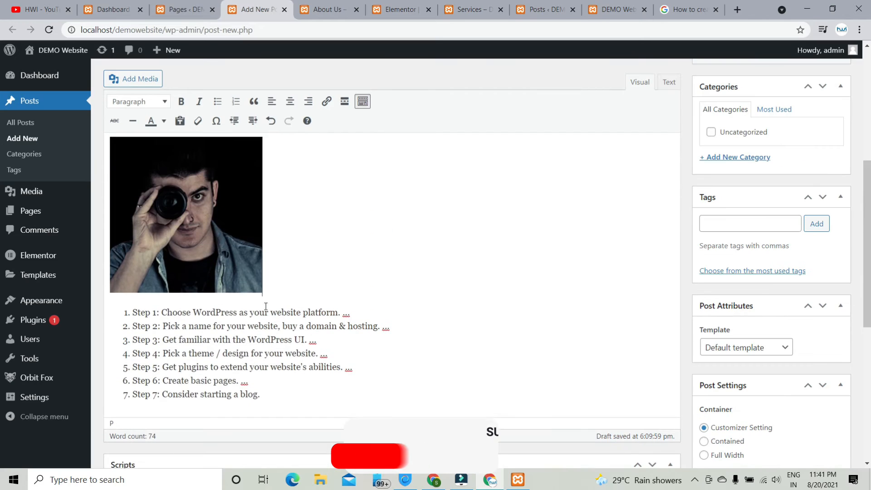
- Set the inserted photo to no alignment so the list sits below it
left_click(168, 228)
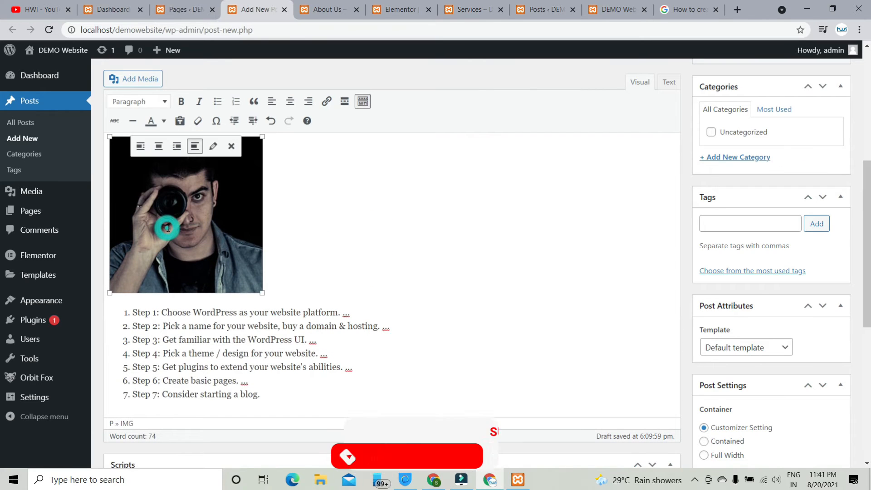
left_click(159, 146)
left_click(347, 146)
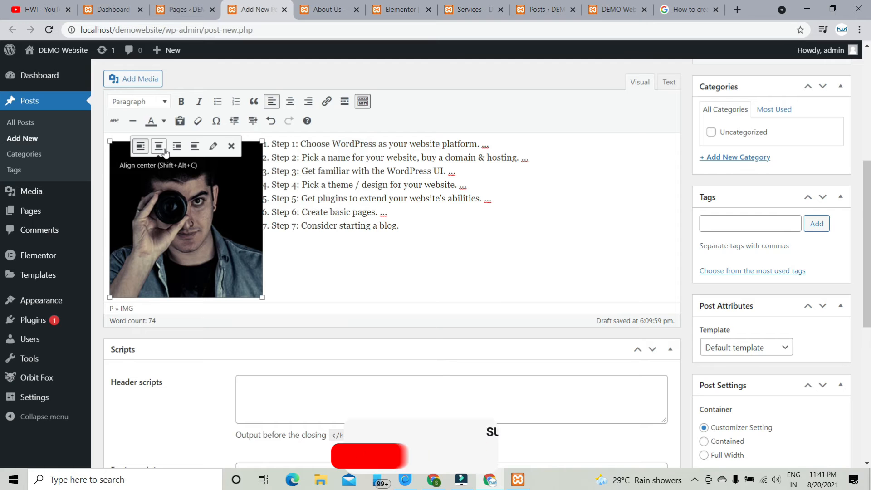
left_click(195, 147)
scroll(347, 297, "down", 4)
scroll(347, 298, "up", 4)
- Pick team_2.jpg in the Featured image box and confirm it as the featured image
scroll(347, 298, "up", 4)
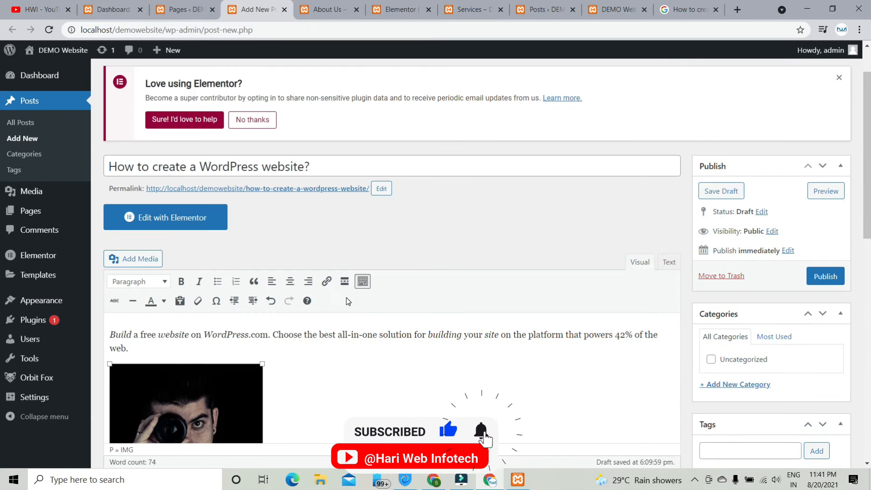
scroll(347, 298, "down", 5)
scroll(347, 302, "down", 6)
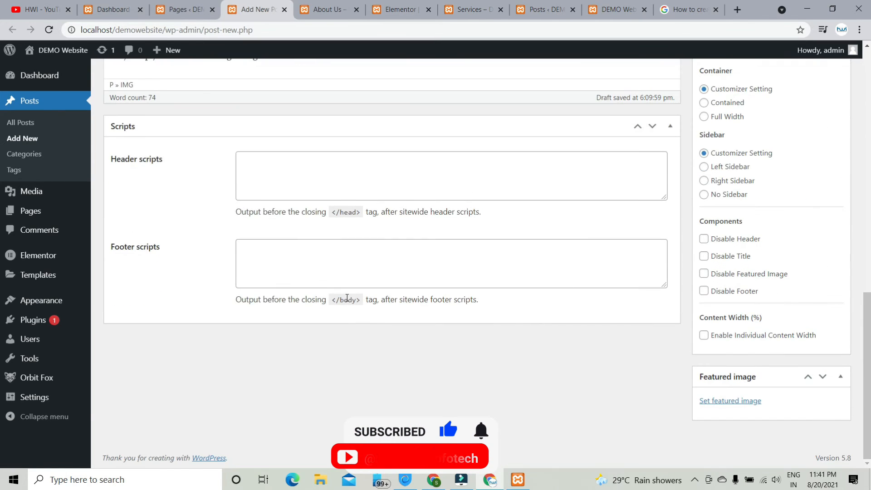
left_click(724, 402)
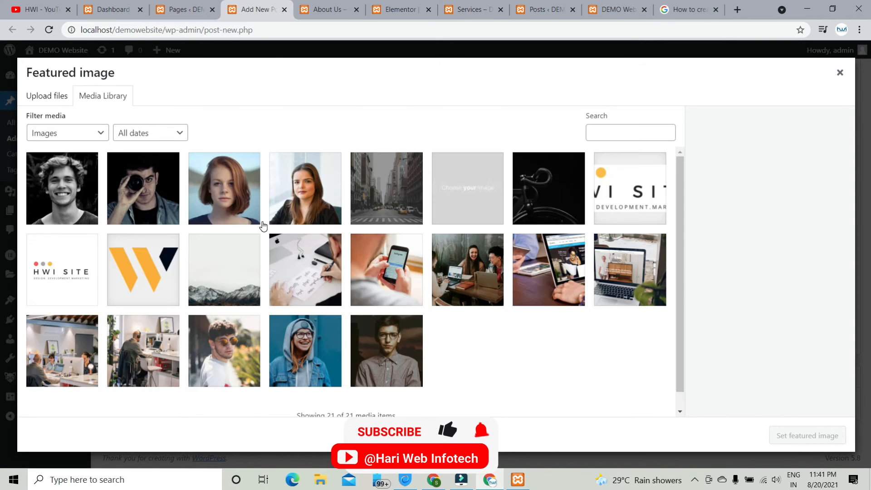
left_click(162, 190)
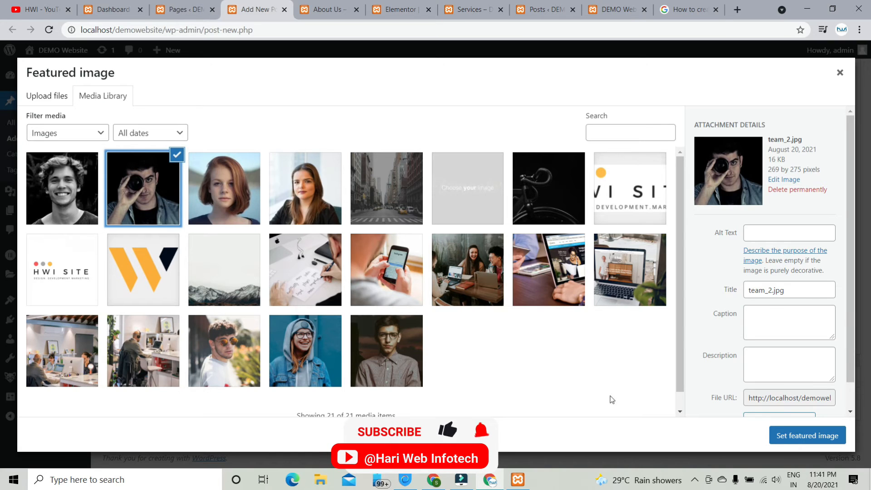
left_click(808, 436)
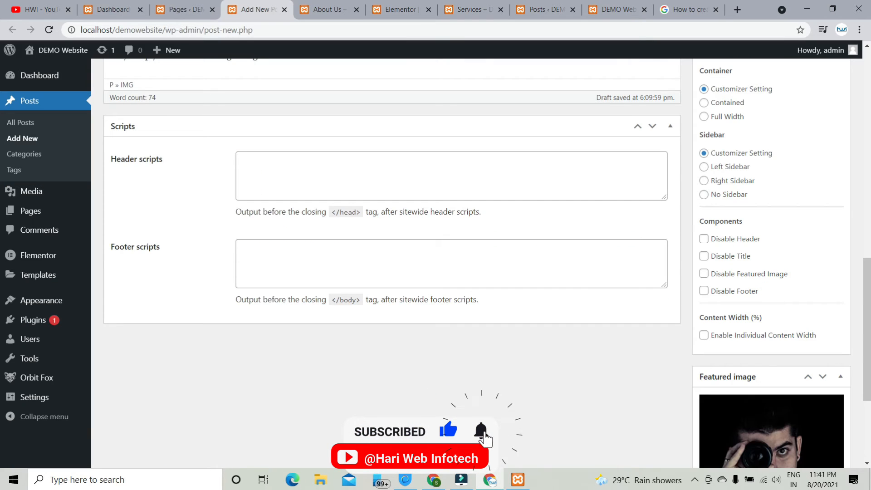
scroll(515, 427, "up", 1)
scroll(516, 425, "up", 6)
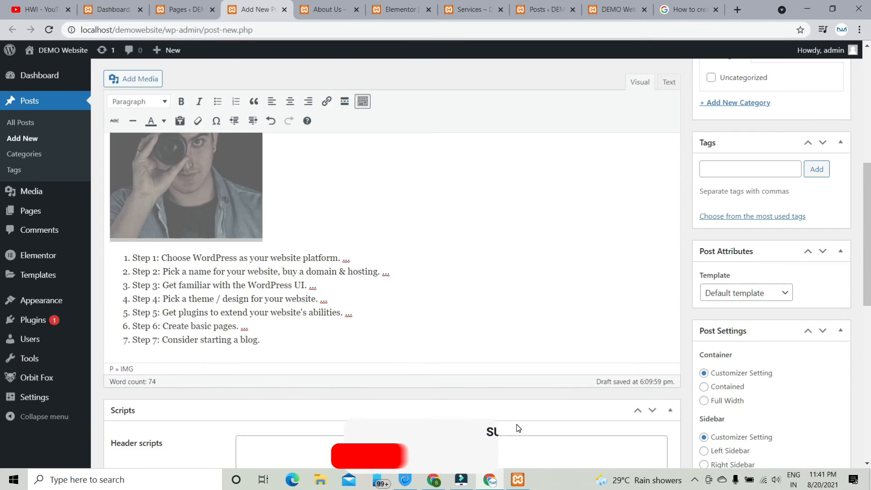
scroll(746, 258, "down", 4)
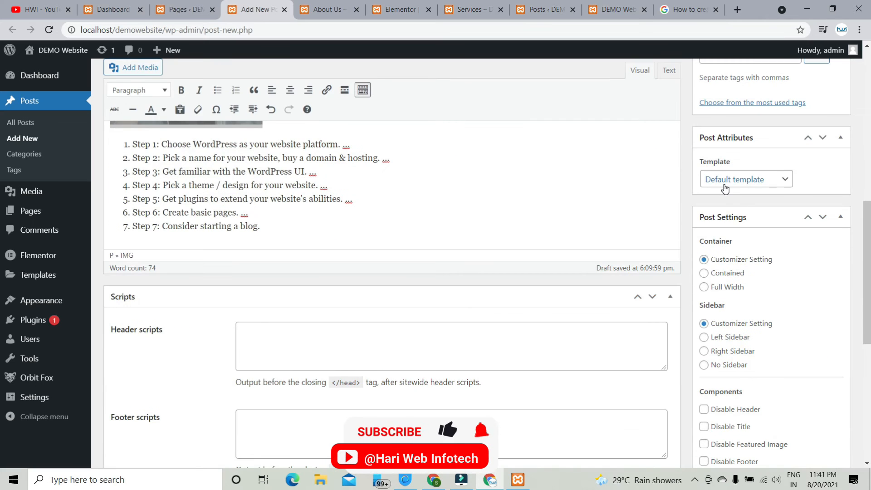
scroll(679, 361, "up", 5)
- Add a new 'Demo' category, tick it for this post, and publish the post
scroll(679, 364, "up", 2)
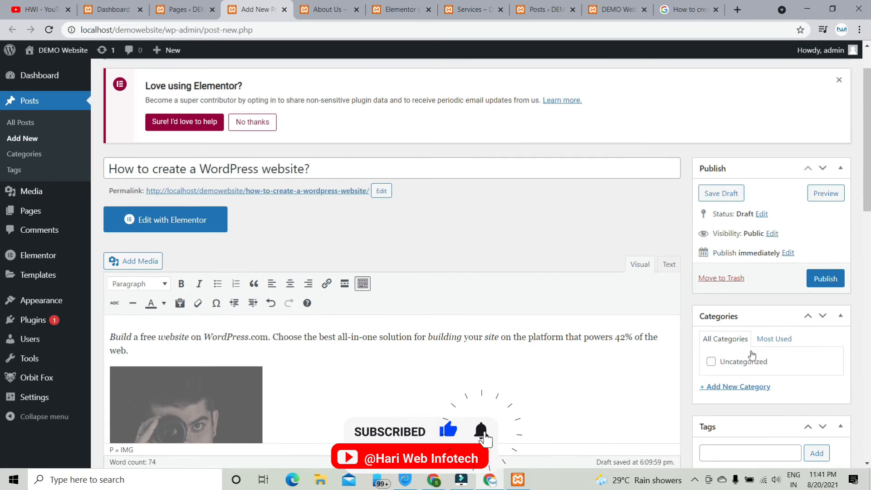
left_click(733, 387)
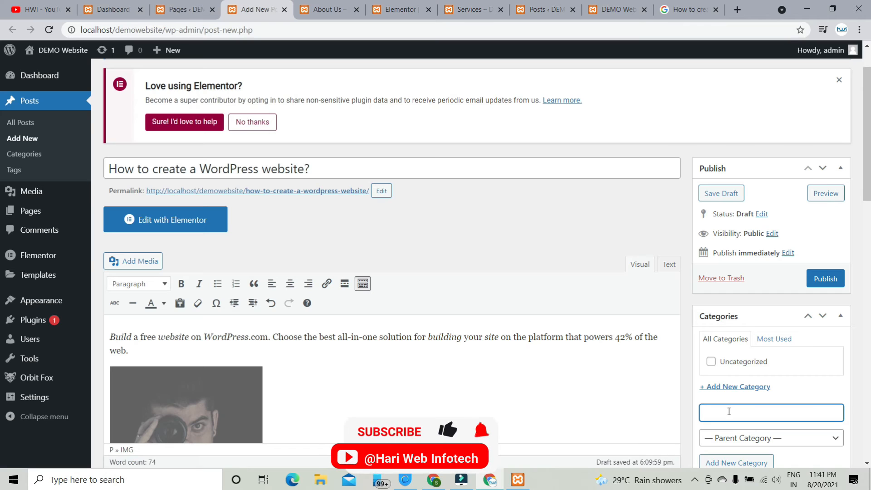
type("tu")
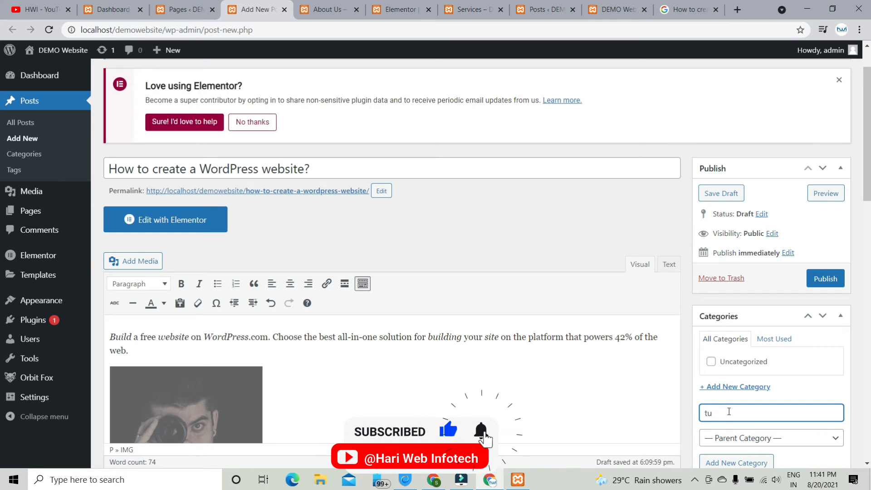
key("BackSpace")
key("BackSpace")
scroll(729, 412, "down", 2)
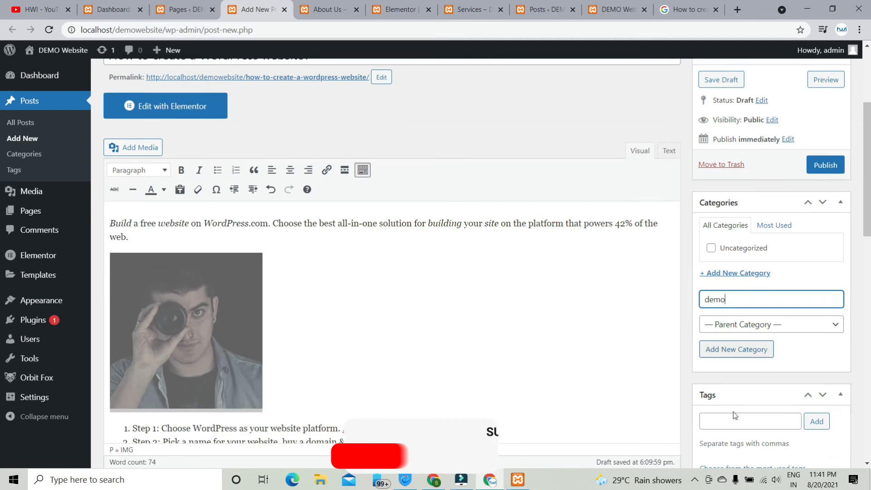
type("D")
left_click(732, 350)
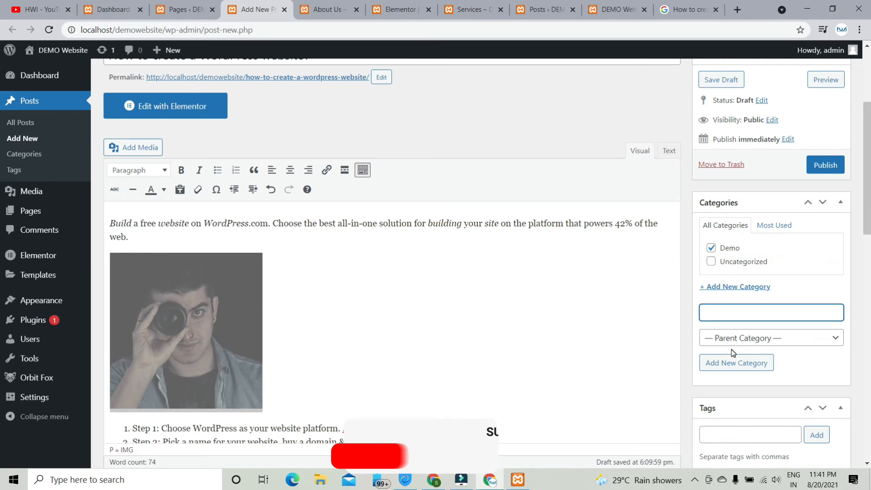
left_click(823, 166)
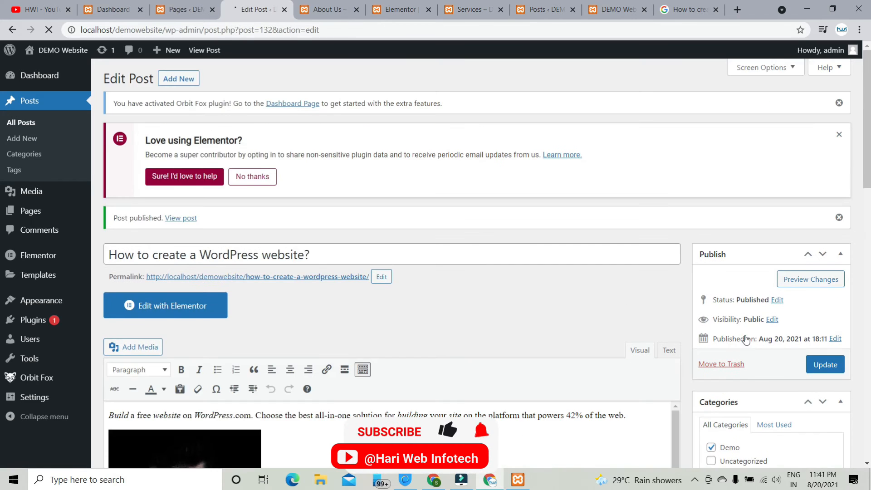
- Open the notice's 'View post' link in a new browser tab and switch to it
scroll(743, 327, "down", 3)
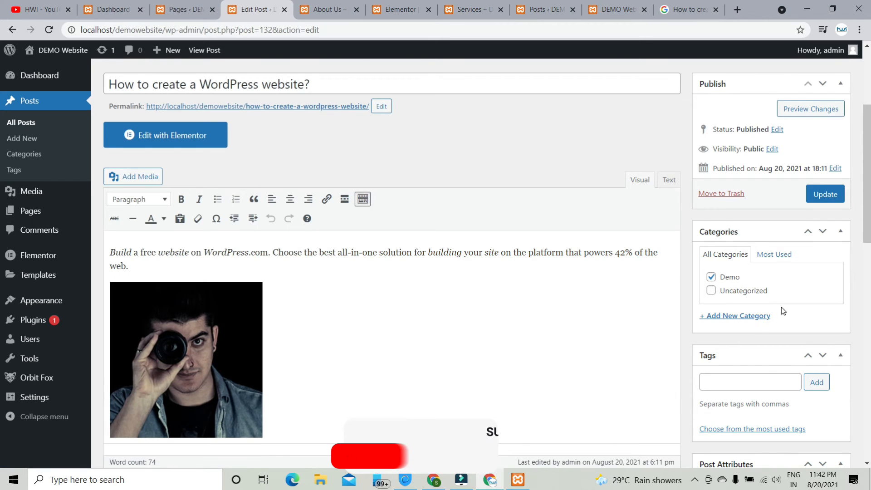
scroll(266, 249, "up", 4)
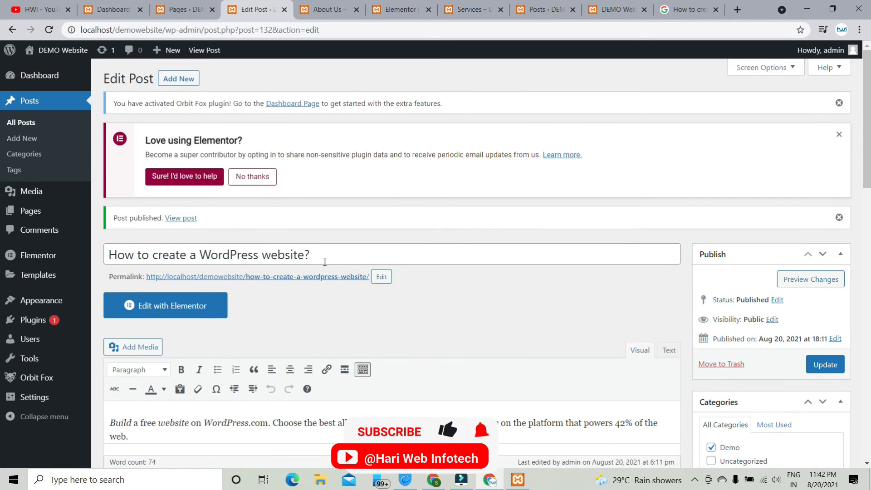
right_click(186, 222)
left_click(199, 226)
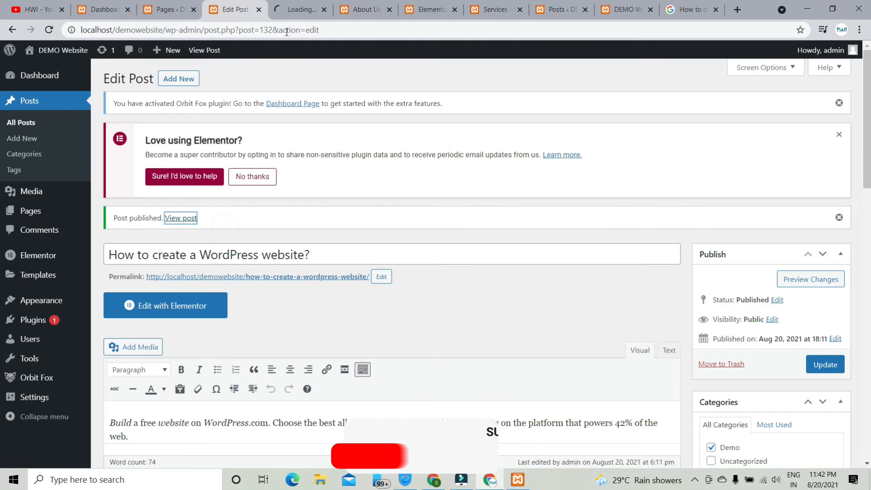
left_click(305, 5)
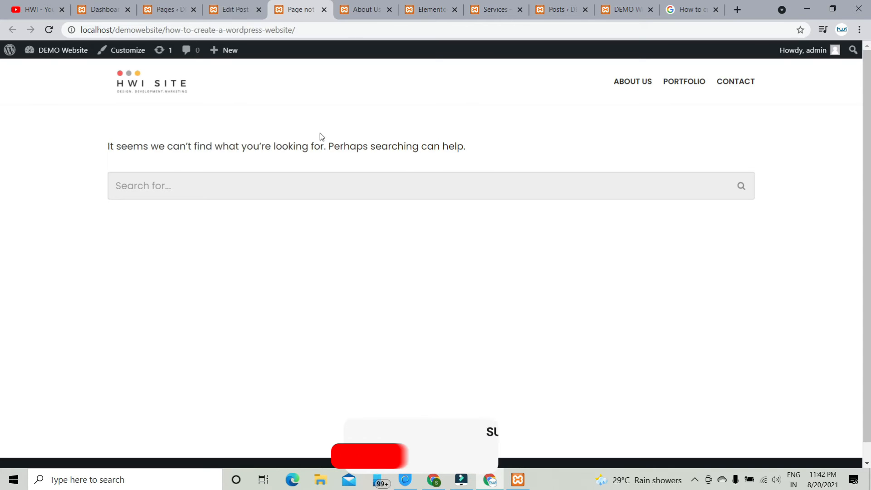
- In Settings > Permalinks, select the Plain permalink structure and save it
left_click(240, 11)
mouse_move(34, 347)
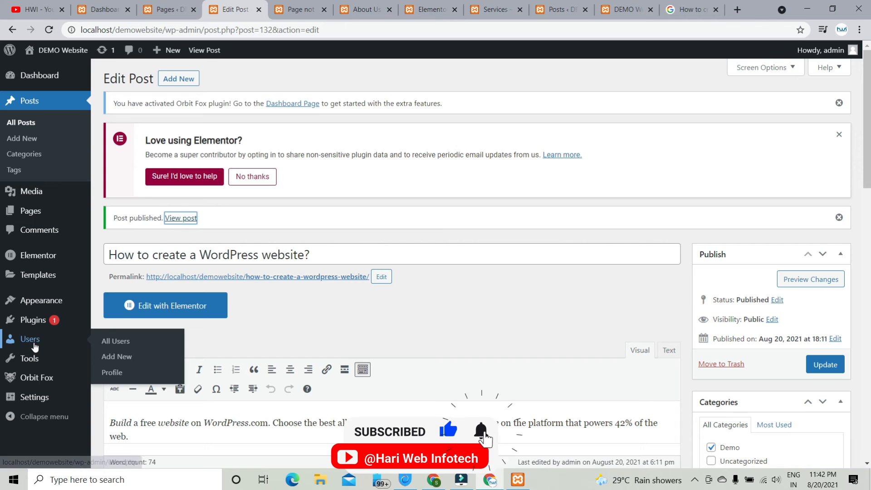
mouse_move(44, 321)
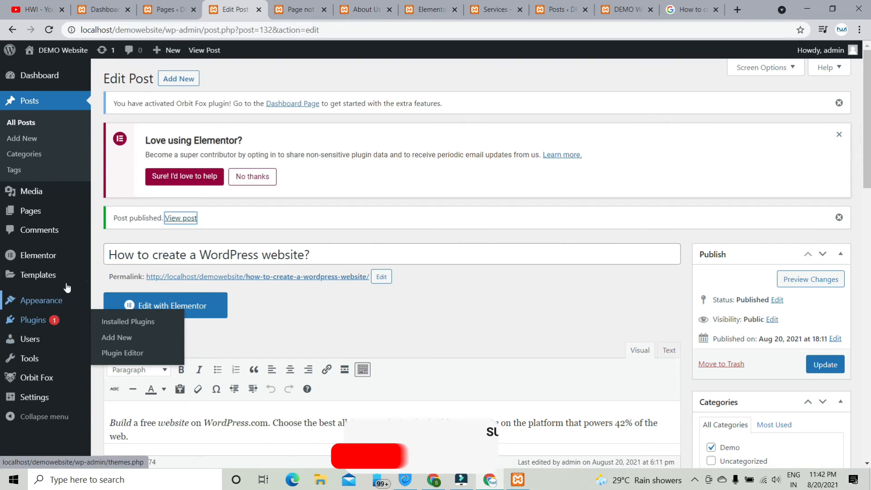
mouse_move(50, 401)
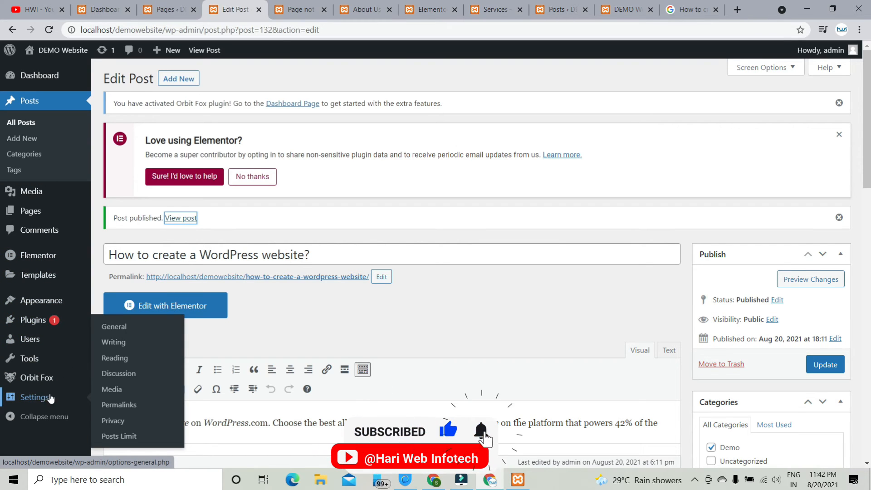
left_click(131, 408)
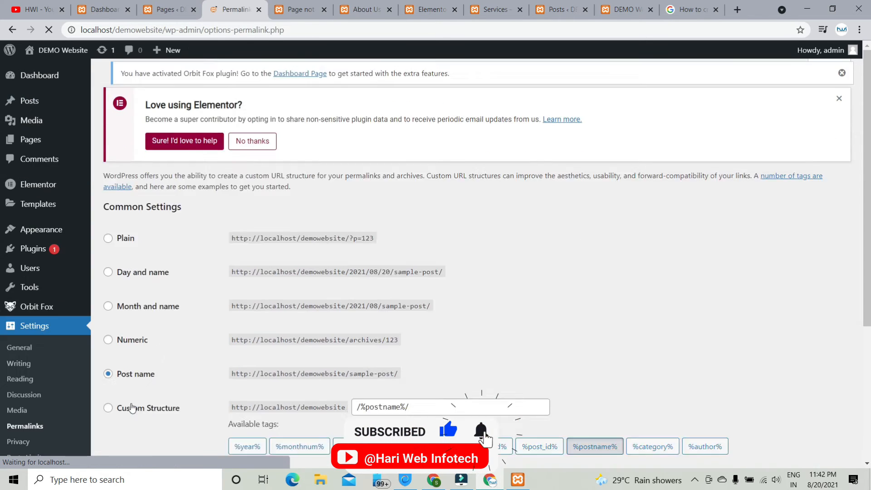
scroll(477, 285, "down", 2)
scroll(476, 289, "down", 1)
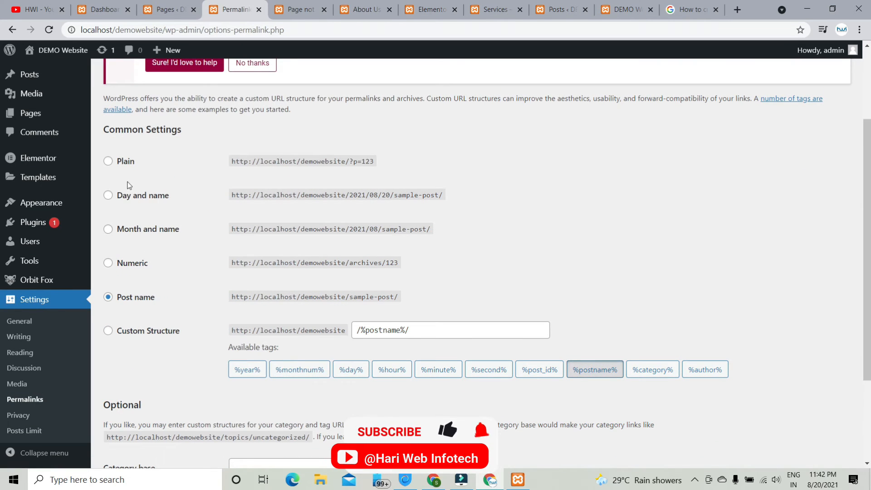
left_click(122, 162)
scroll(217, 310, "down", 1)
scroll(217, 310, "down", 3)
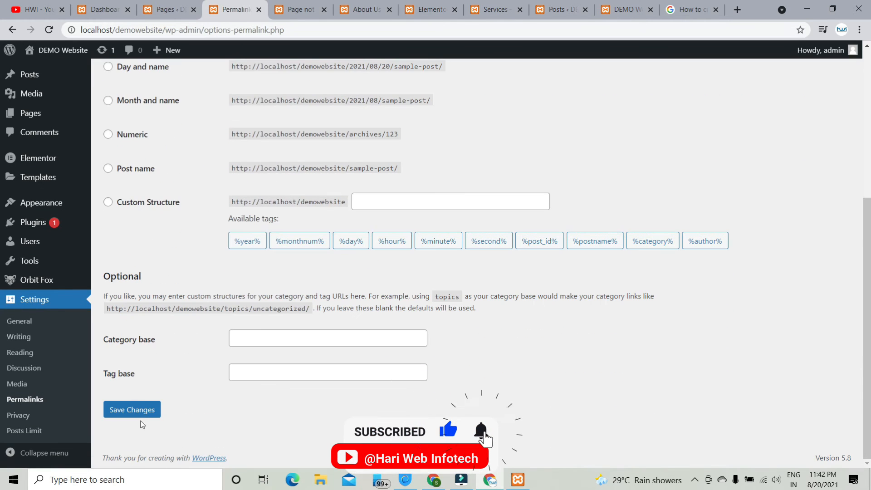
left_click(135, 411)
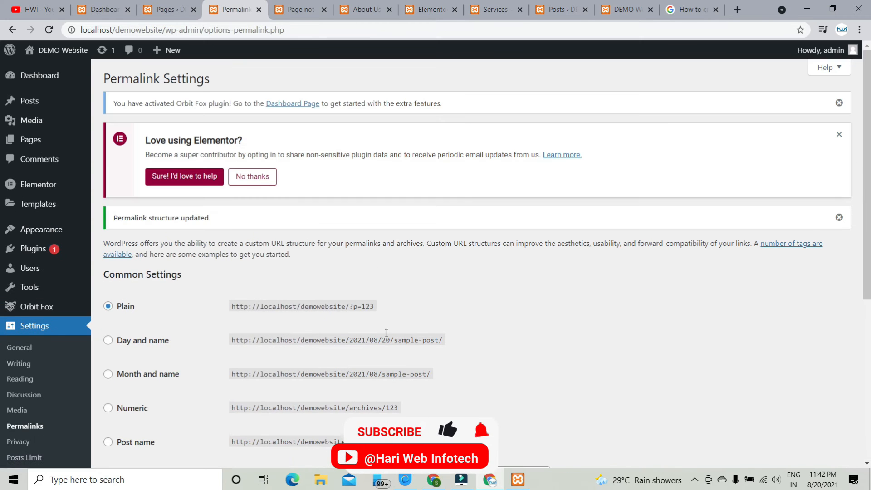
- Change the permalinks to a Custom Structure of /%postname%/, save, and return to the post's tab
scroll(380, 309, "down", 3)
left_click(152, 305)
scroll(209, 349, "down", 2)
scroll(208, 352, "down", 1)
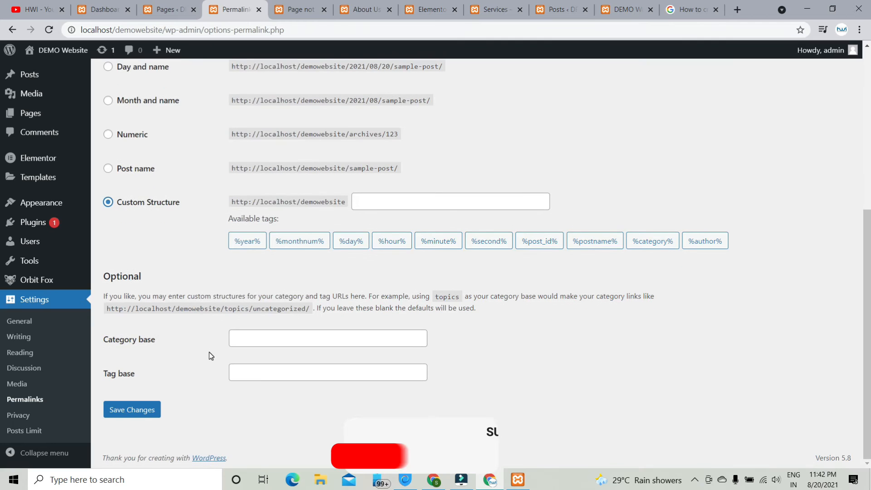
left_click(594, 241)
left_click(127, 411)
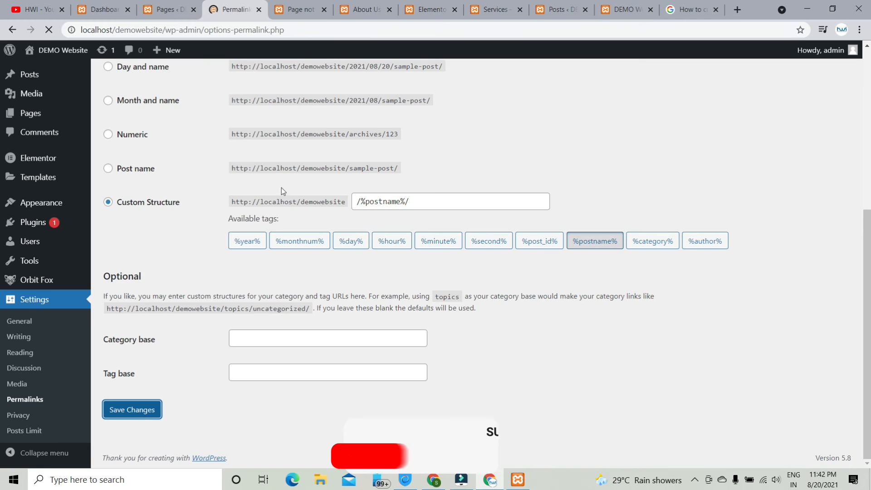
left_click(307, 11)
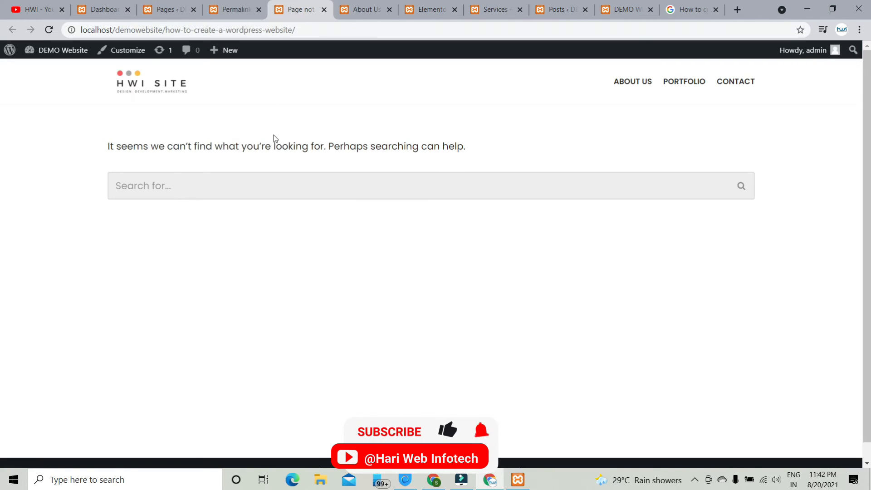
- Reload the post page and scroll through its title, photo, intro and seven-step list
key("F5")
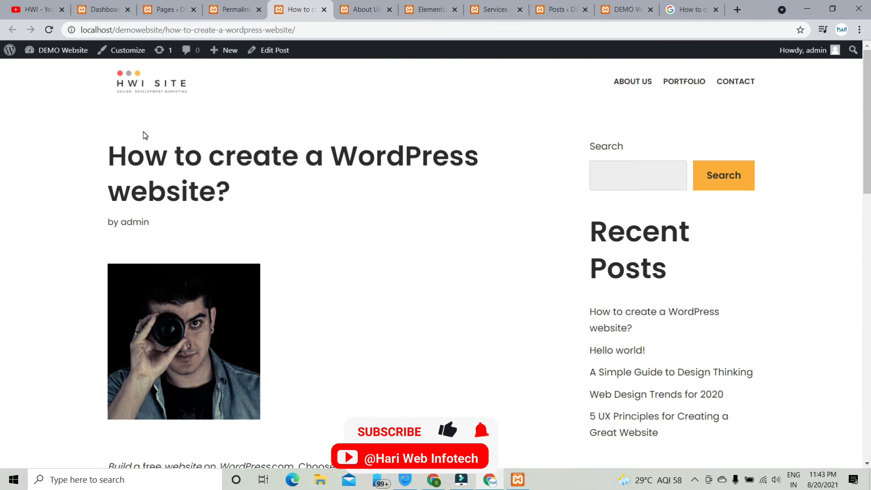
scroll(189, 141, "down", 15)
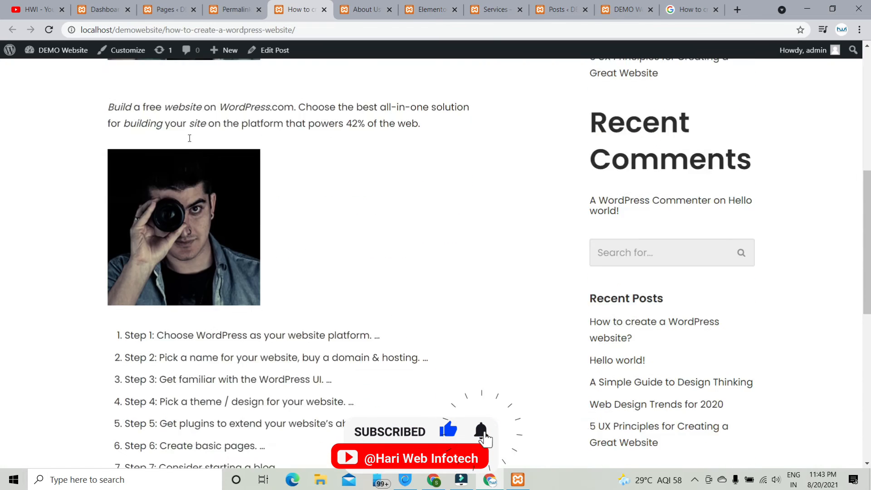
scroll(190, 142, "up", 6)
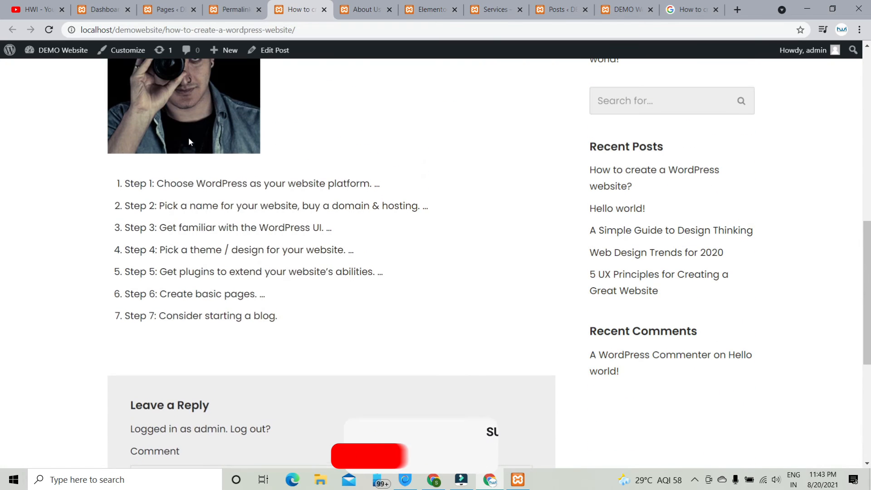
scroll(189, 137, "up", 7)
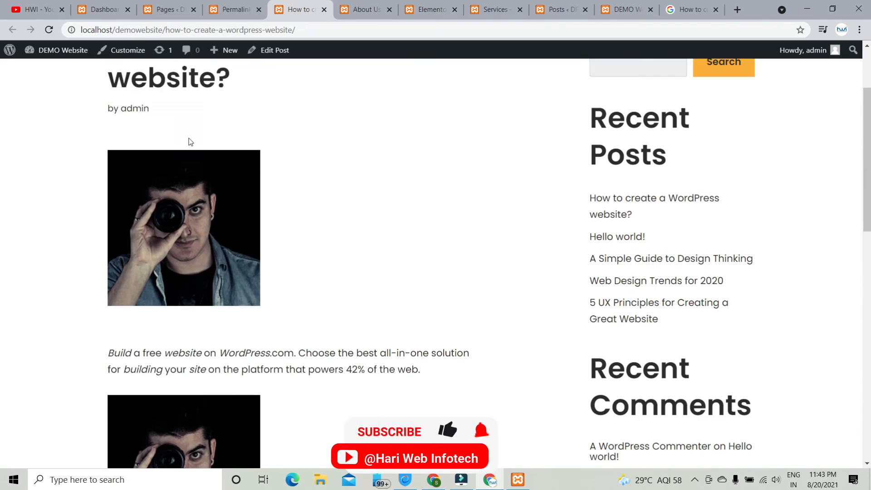
scroll(189, 137, "down", 7)
scroll(189, 137, "down", 5)
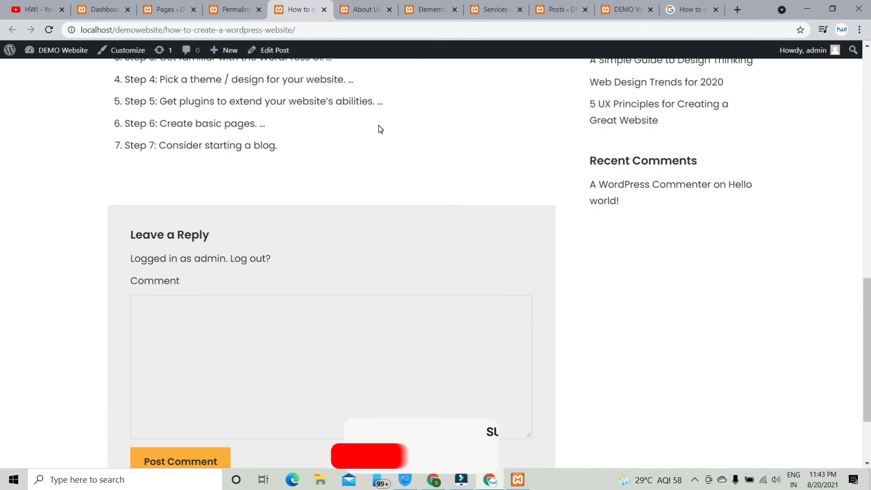
scroll(380, 129, "up", 15)
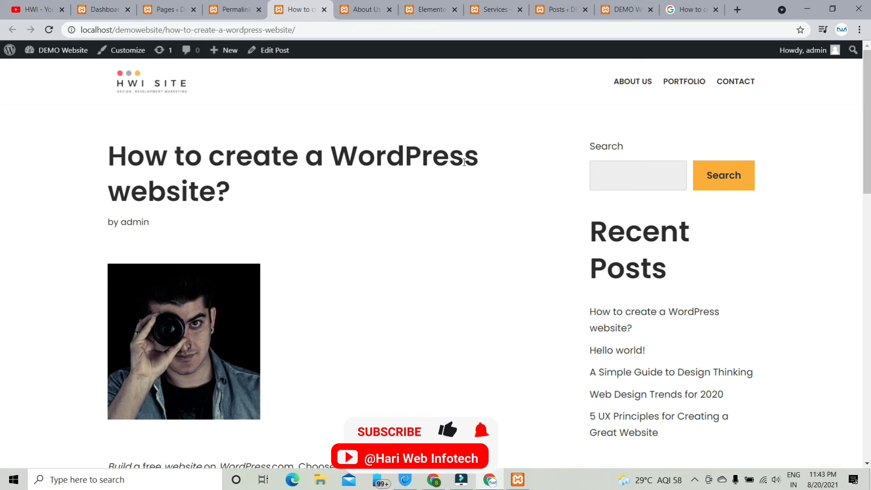
scroll(511, 175, "down", 10)
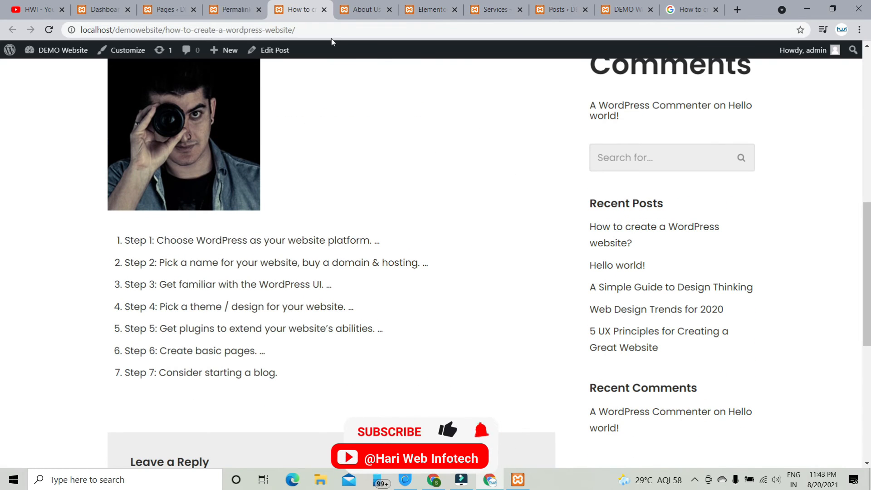
left_click(272, 53)
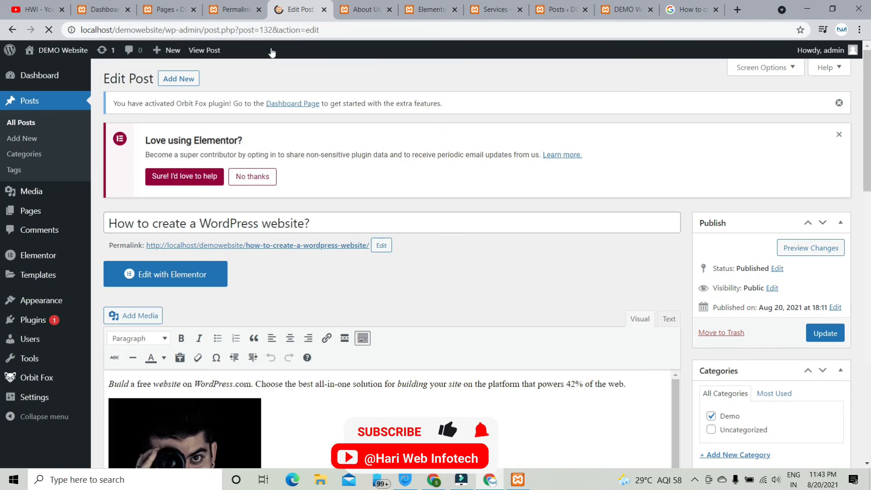
scroll(483, 216, "down", 5)
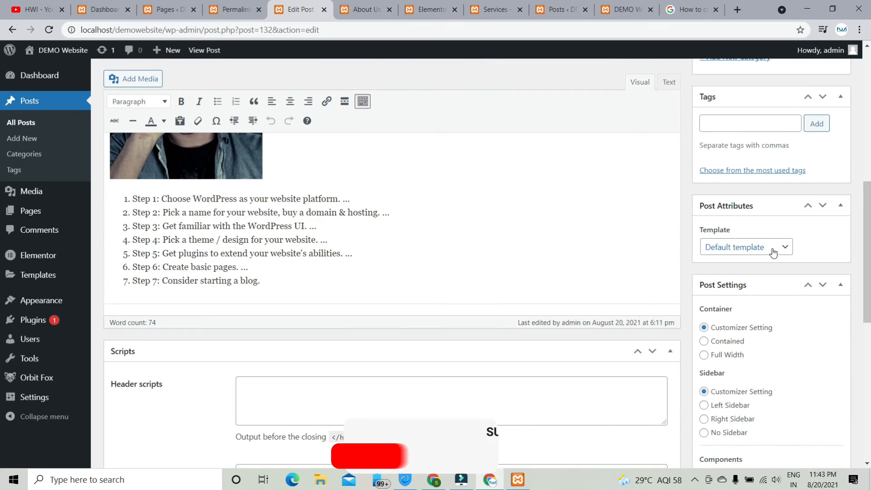
left_click(774, 250)
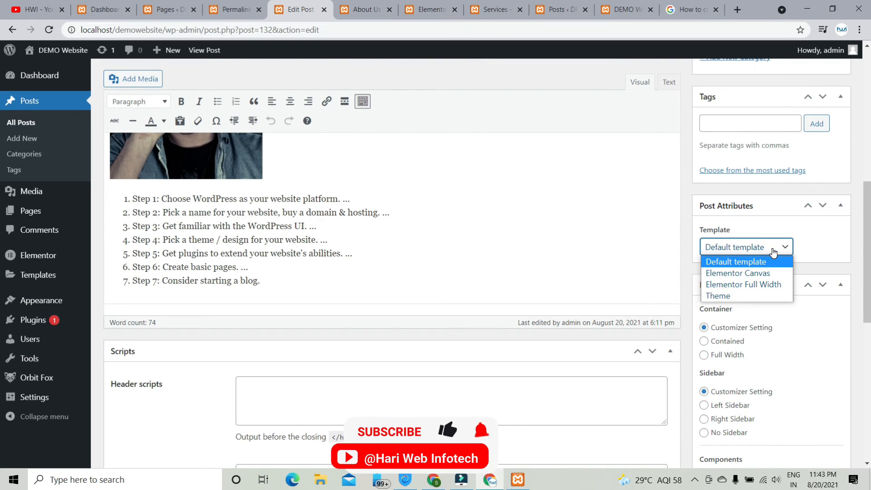
left_click(766, 291)
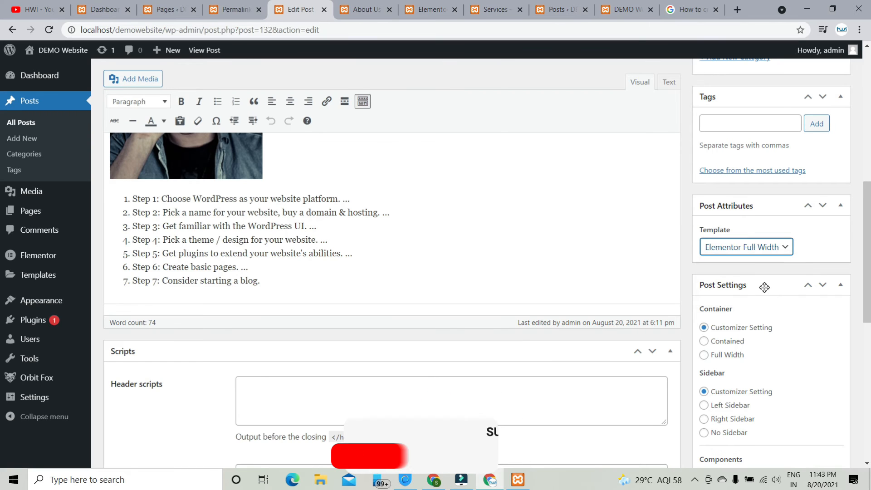
scroll(767, 286, "up", 5)
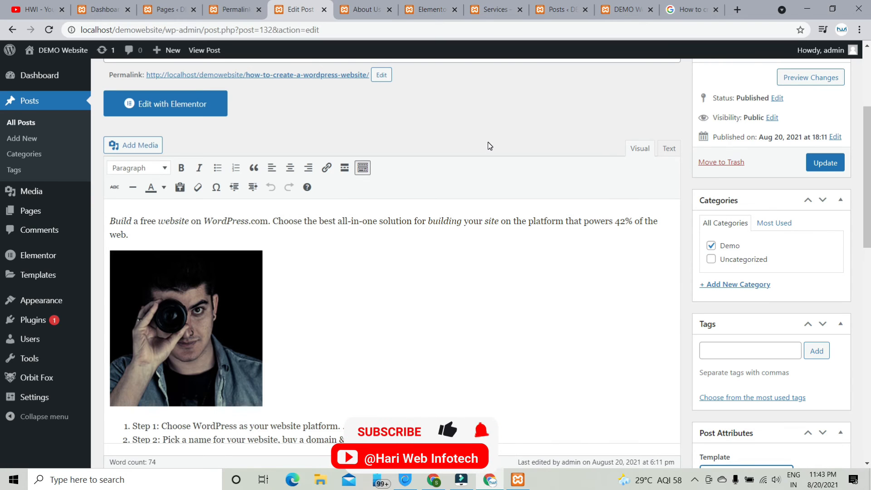
scroll(489, 145, "down", 3)
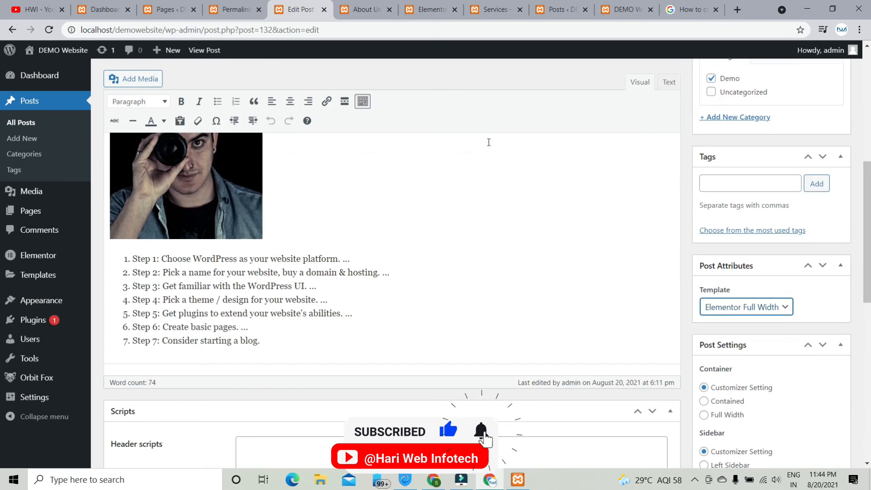
scroll(490, 146, "up", 4)
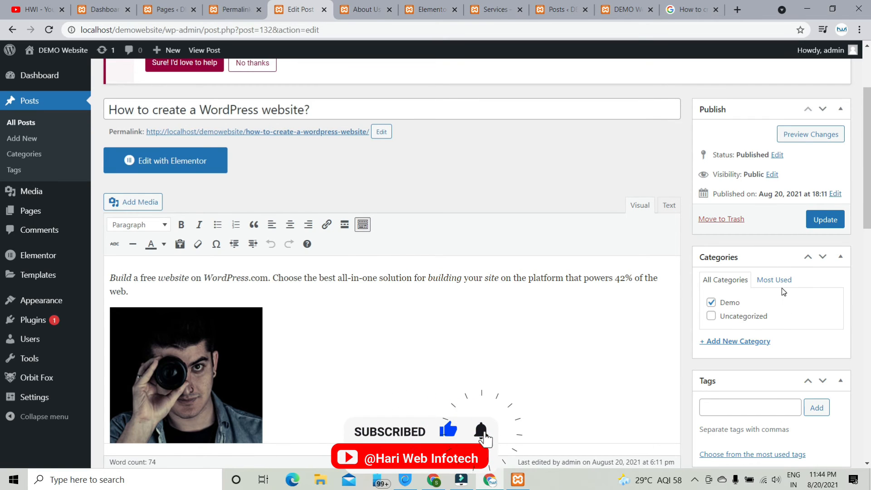
scroll(783, 292, "down", 4)
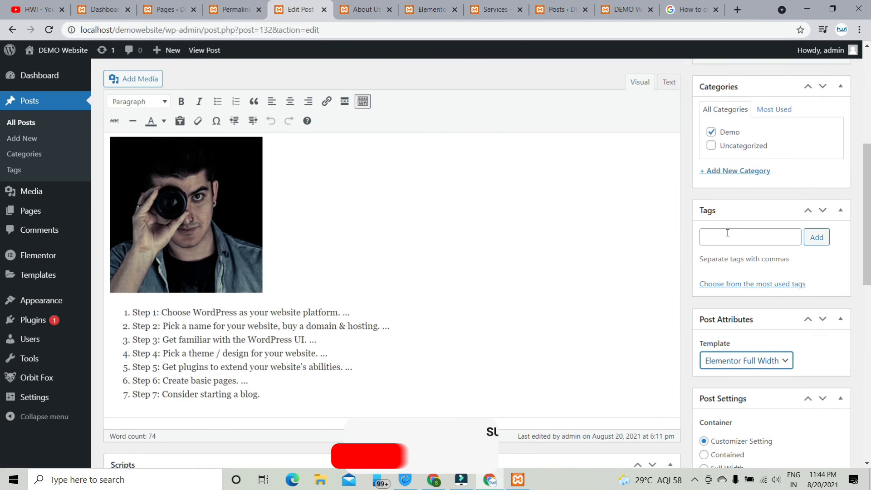
scroll(721, 237, "up", 3)
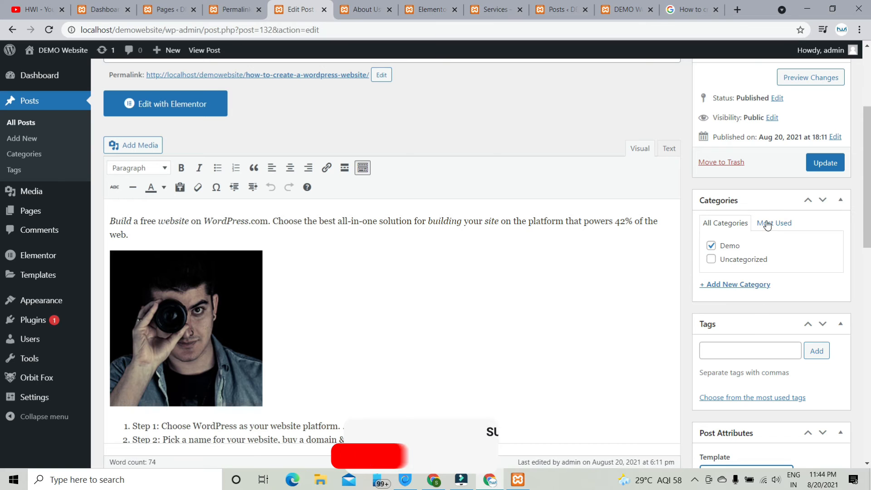
scroll(524, 305, "up", 3)
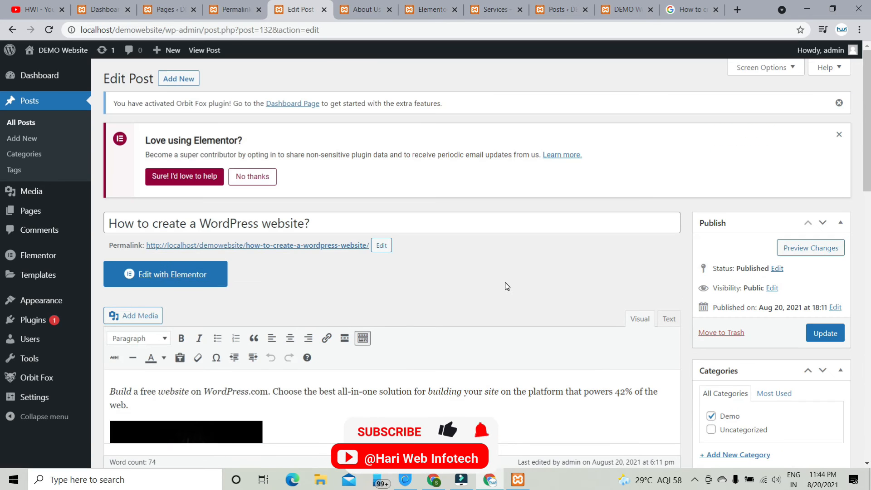
scroll(507, 289, "down", 2)
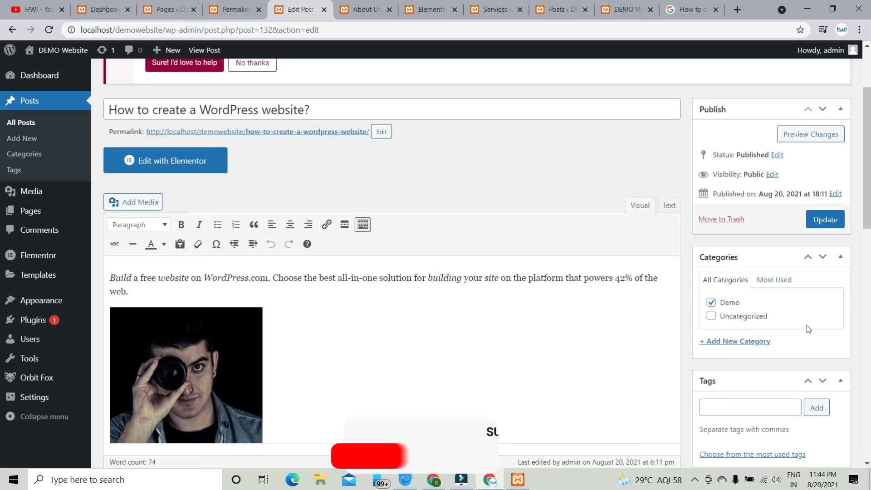
- Open Posts > Categories and type 'digital marketing' as the new category name
left_click(23, 156)
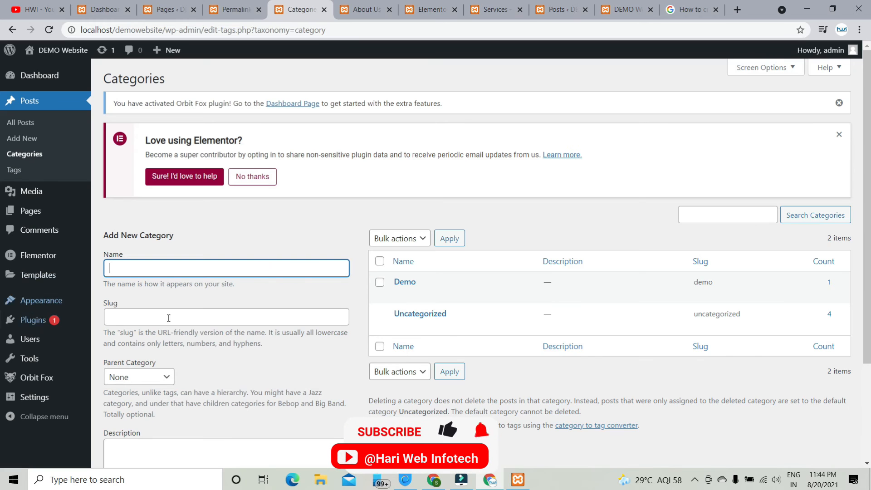
left_click(189, 276)
type("di")
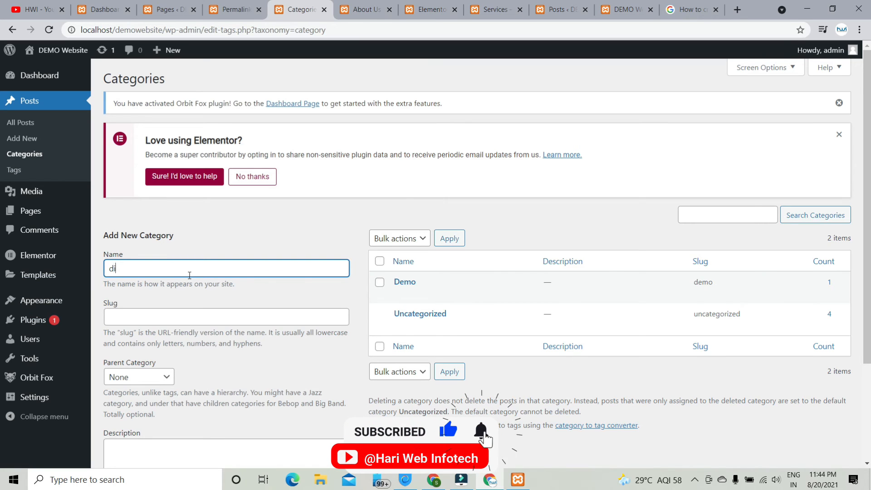
type("gital marketing")
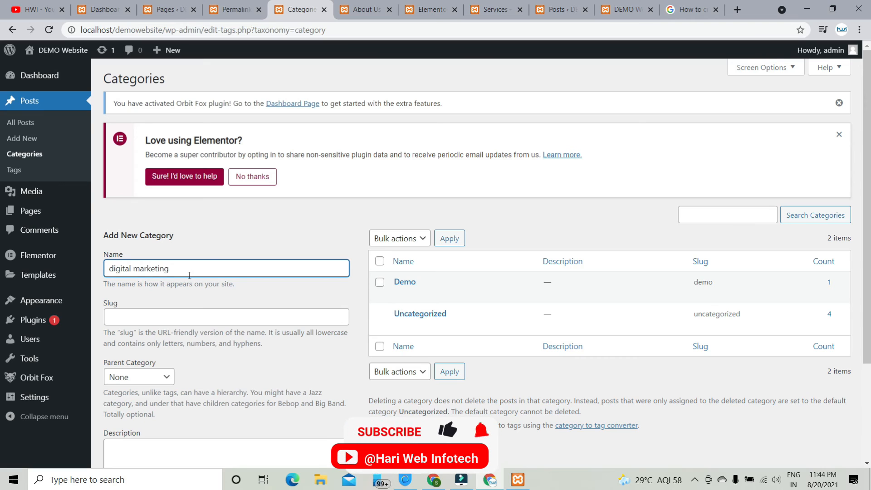
- Correct the name's capitalisation to 'Digital Marketing' and select it for reuse as the slug
left_click(116, 268)
key("BackSpace")
type("D")
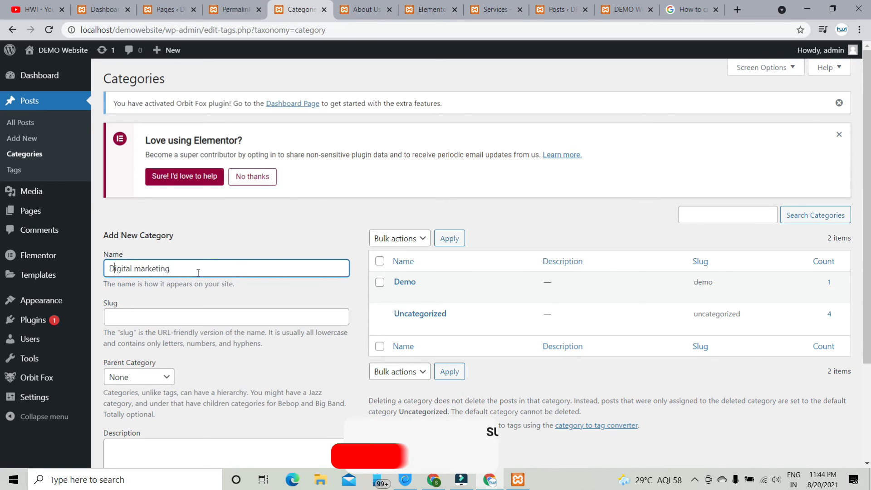
key("Right")
key("Right")
key("Right")
key("Right")
key("Right")
key("Right")
key("Right")
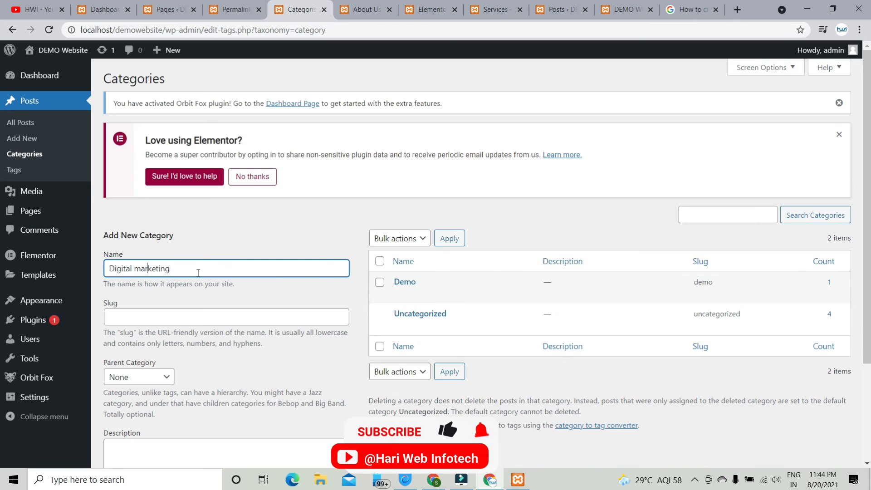
key("BackSpace")
key("Delete")
type("M")
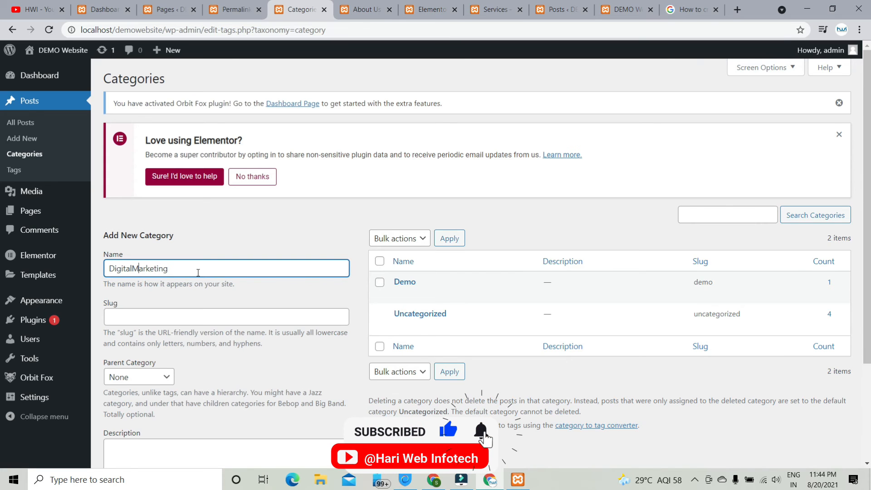
key("Left")
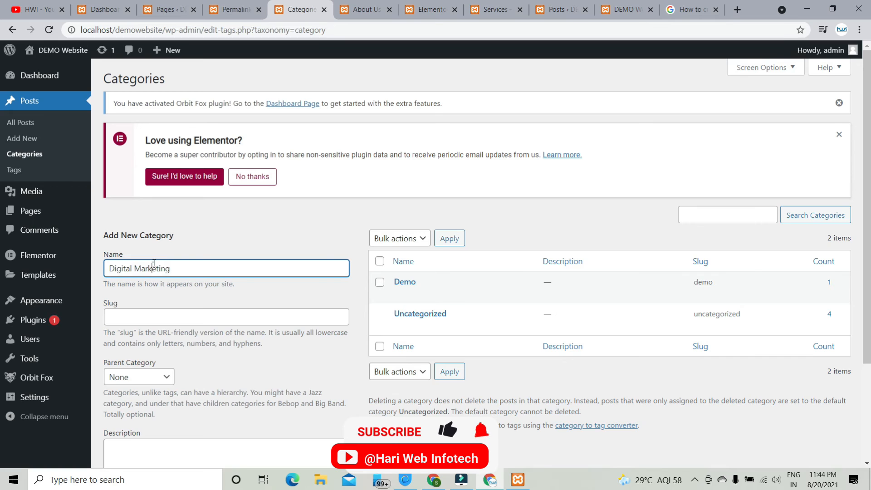
triple_click(152, 268)
left_click(162, 320)
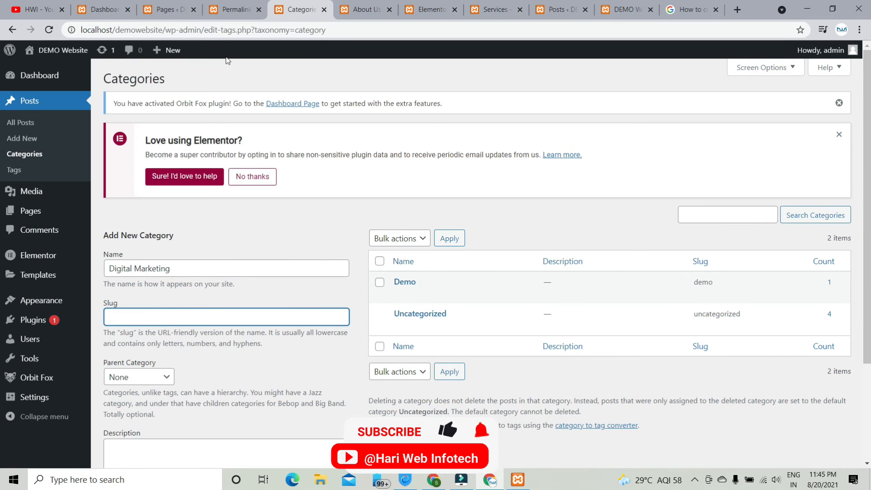
left_click_drag(207, 30, 336, 30)
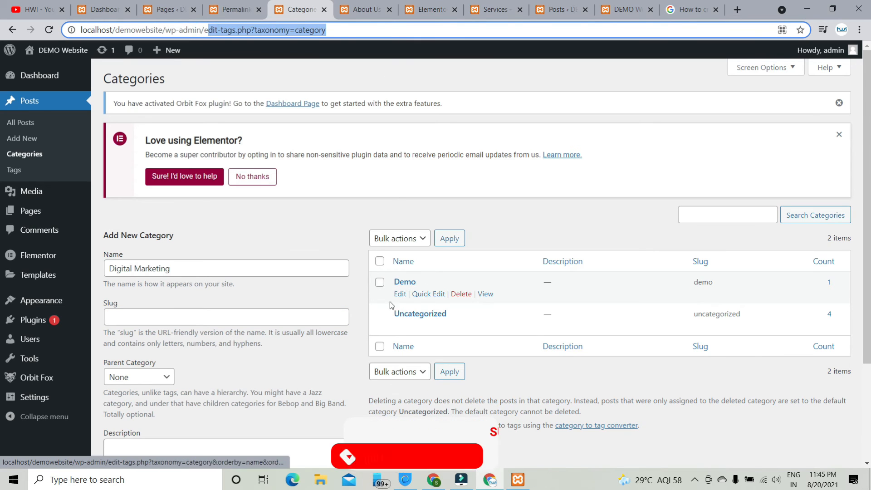
- Open the Demo category archive in a new tab, check its category/demo address, and return to Categories
left_click(485, 295)
right_click(486, 295)
left_click(508, 305)
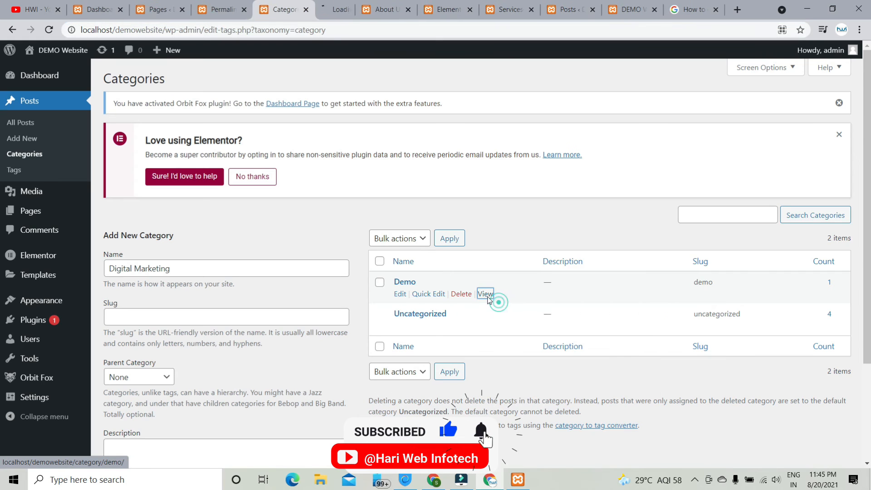
left_click(320, 10)
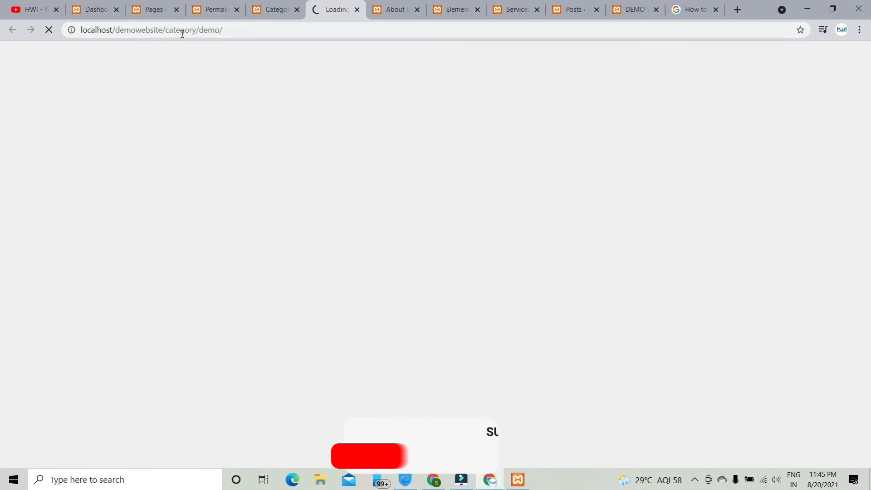
left_click_drag(83, 31, 218, 31)
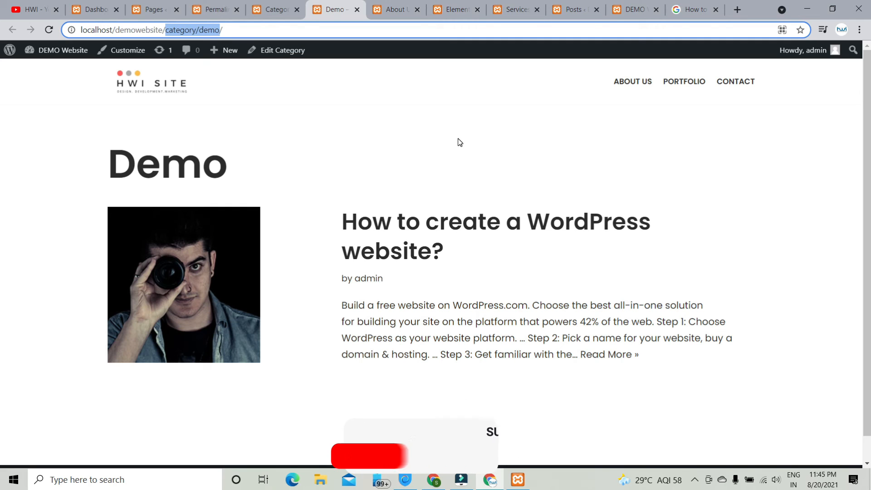
left_click(289, 13)
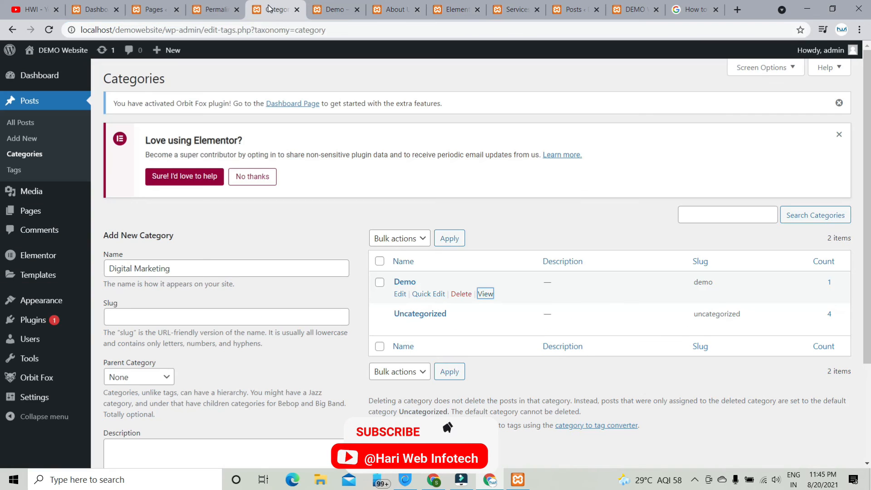
left_click(330, 9)
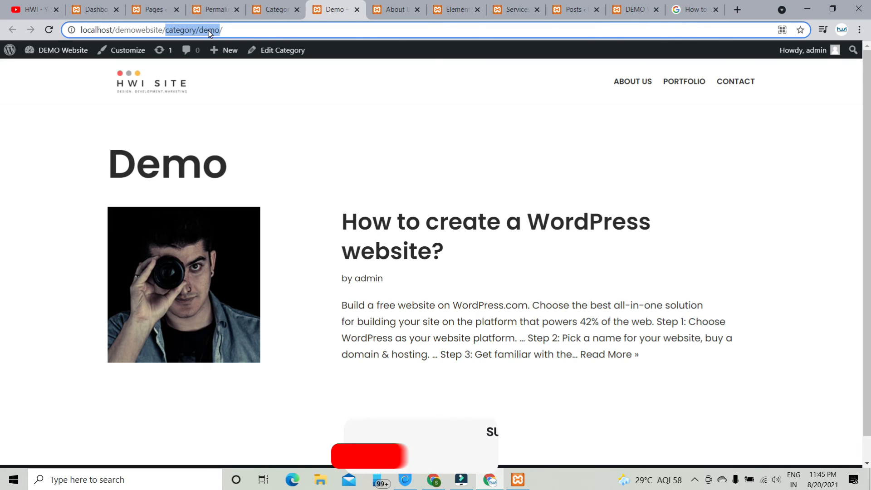
left_click(273, 10)
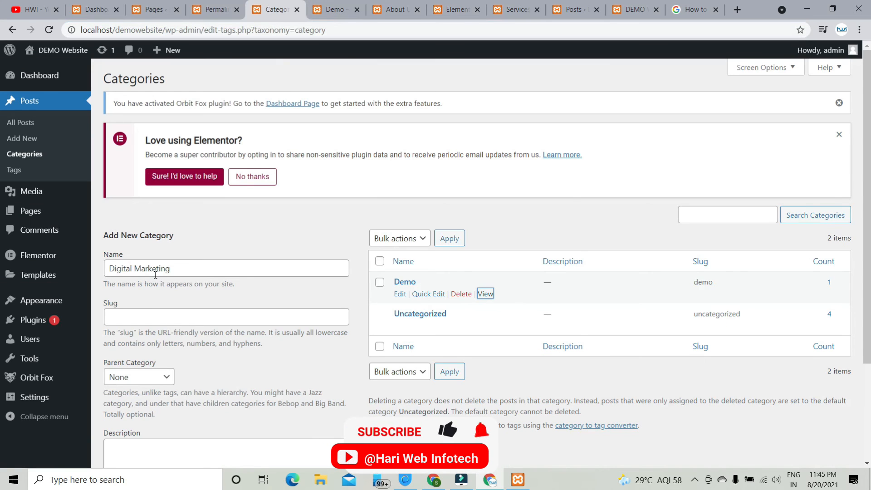
- Paste 'Digital Marketing' into the slug, leave Parent Category as None, and add the category
left_click(145, 315)
type("Digital Marketing")
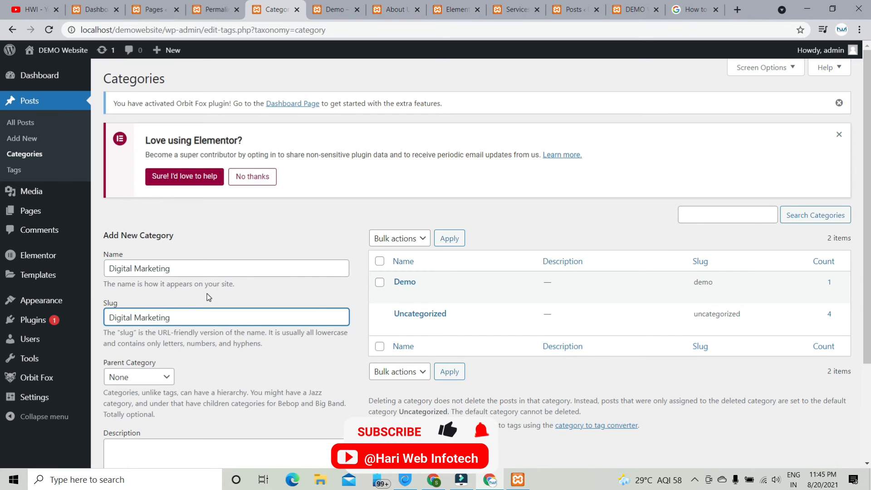
scroll(209, 297, "down", 3)
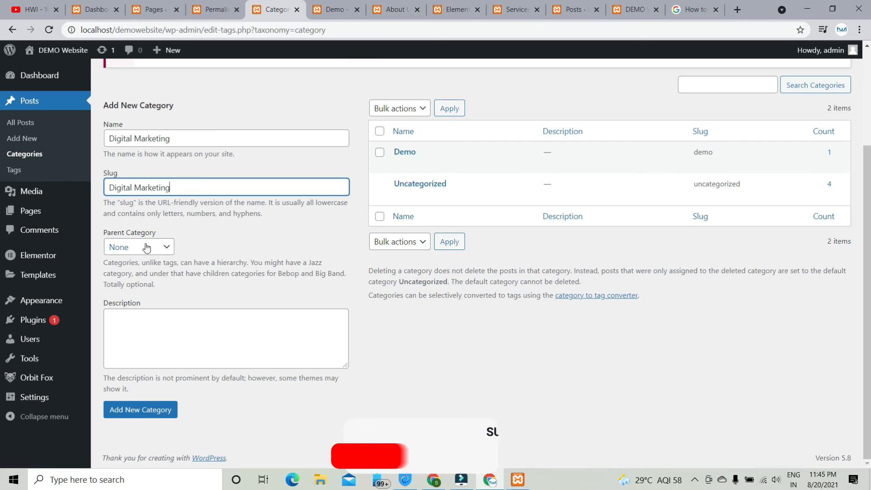
left_click(148, 248)
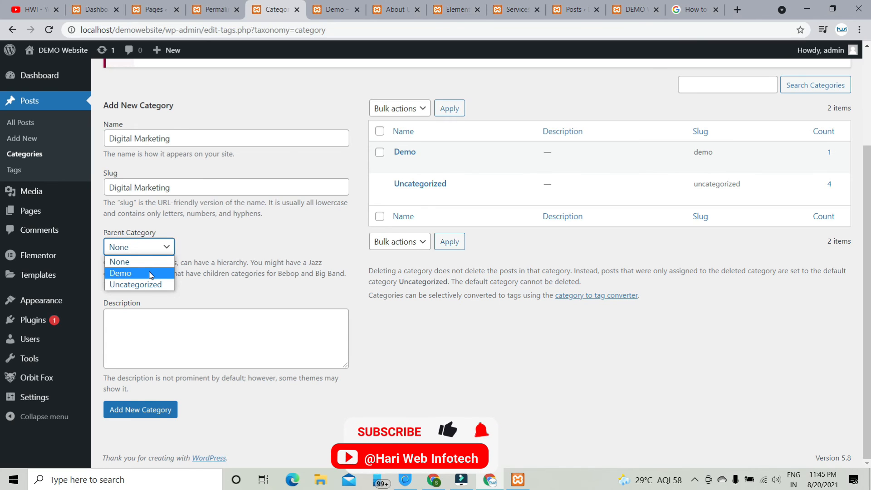
left_click(150, 274)
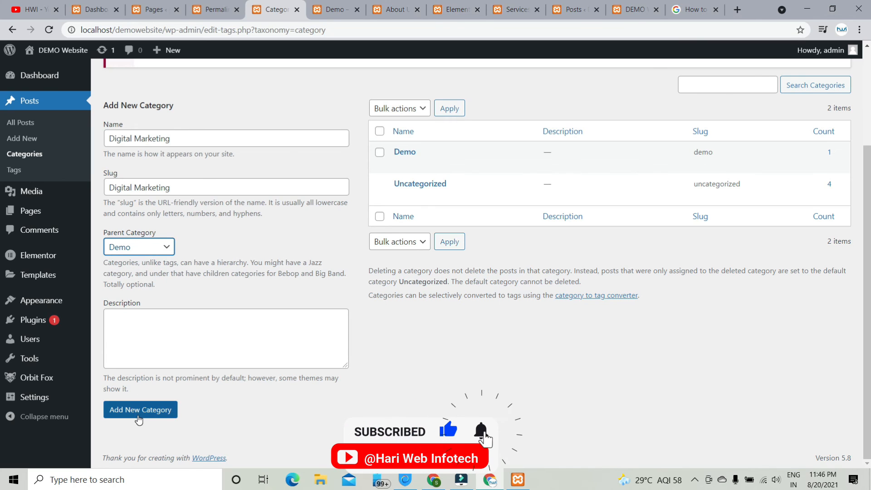
left_click(167, 247)
left_click(154, 262)
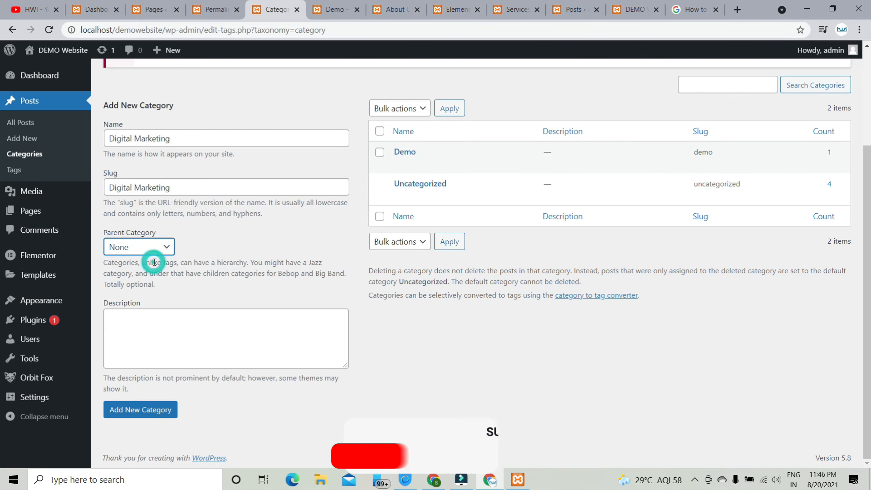
left_click(144, 410)
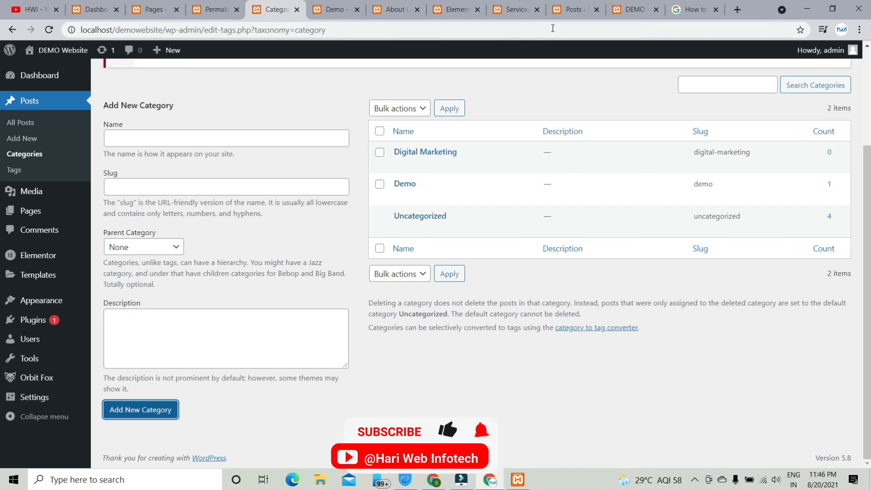
- Open the Digital Marketing category archive in a new tab, view it, then return to Categories
right_click(485, 164)
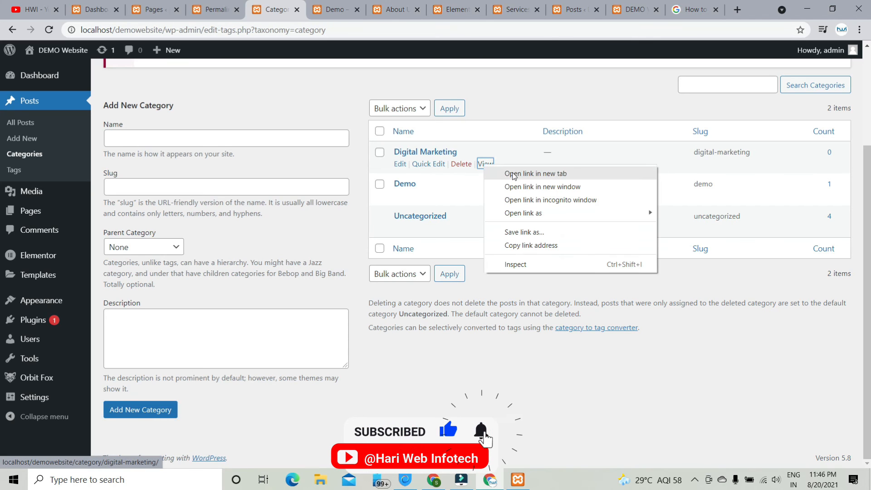
left_click(511, 172)
left_click(346, 5)
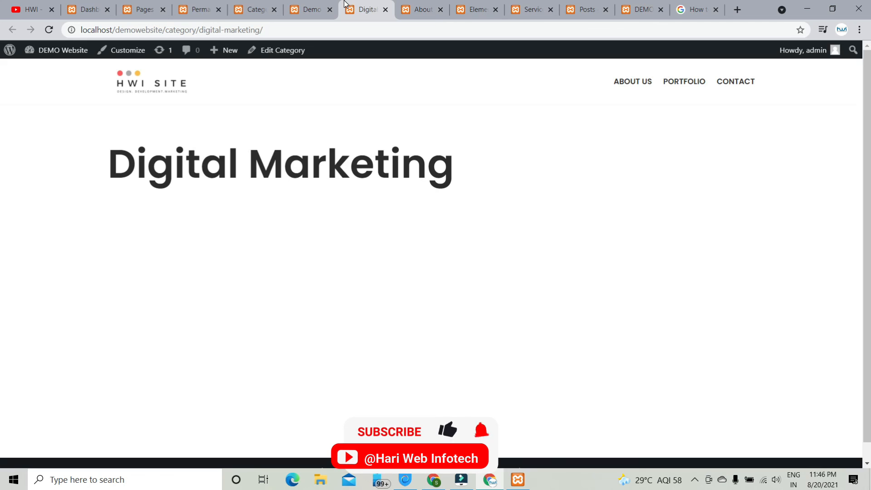
scroll(332, 166, "down", 1)
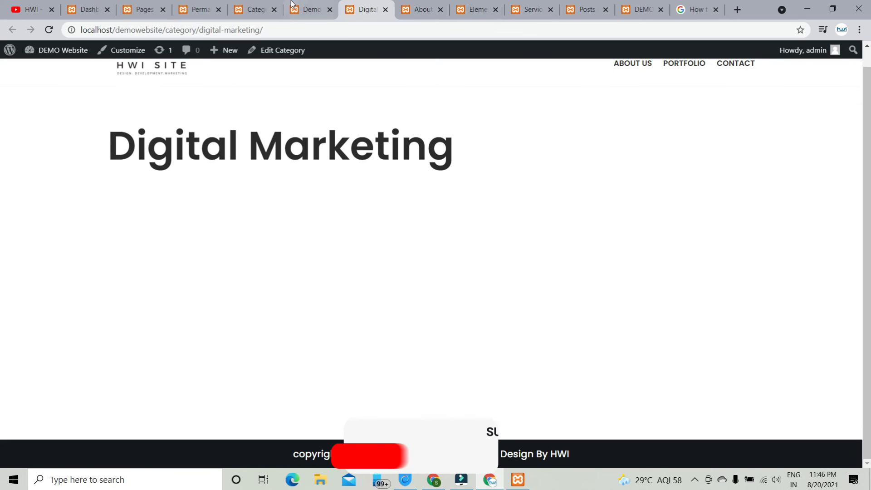
left_click(311, 9)
left_click(233, 8)
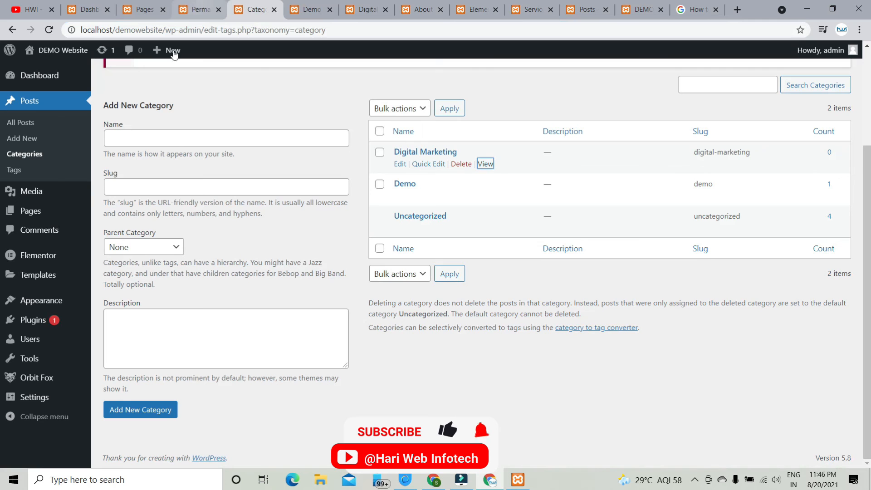
- Go to Posts > All Posts and Quick Edit the 'How to create a WordPress website?' post
left_click(19, 122)
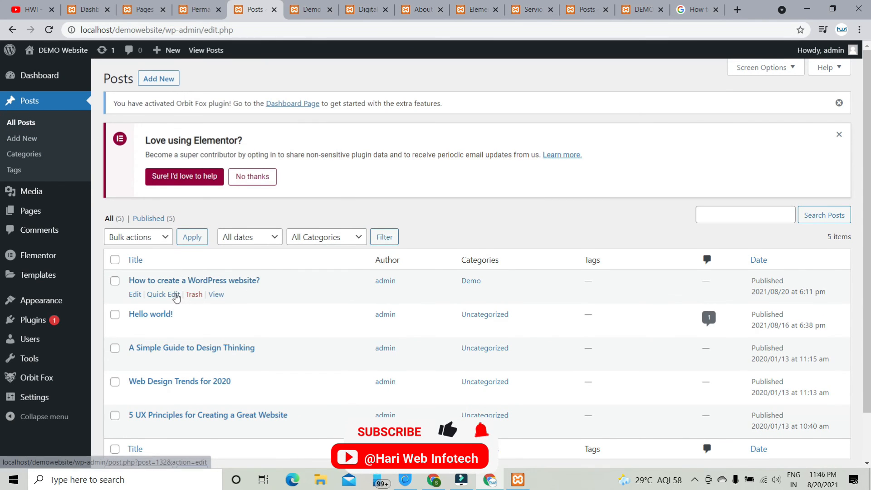
left_click(174, 294)
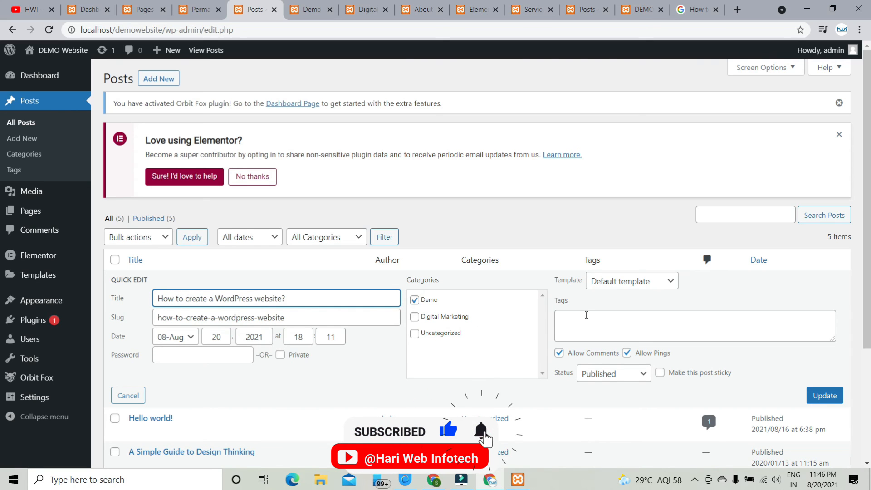